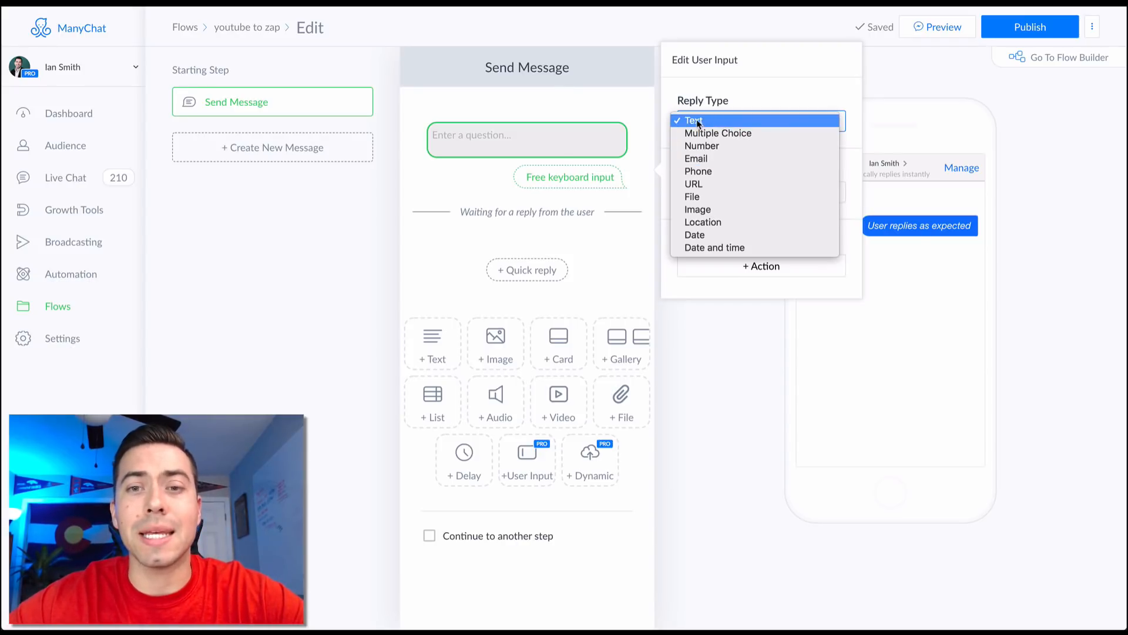
click(780, 107)
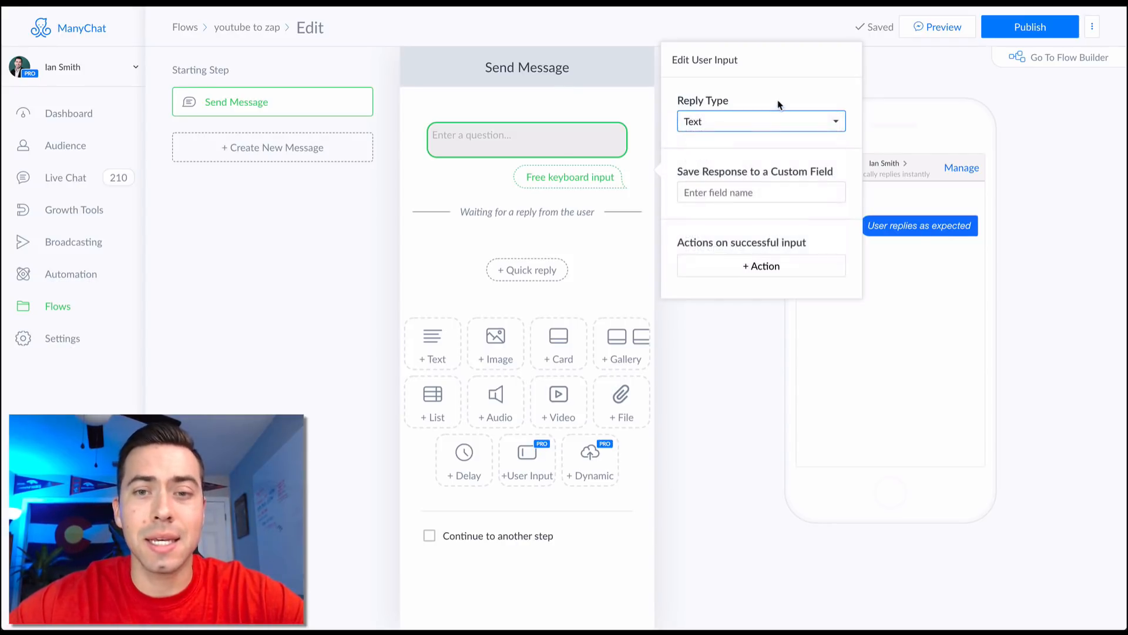
click(736, 193)
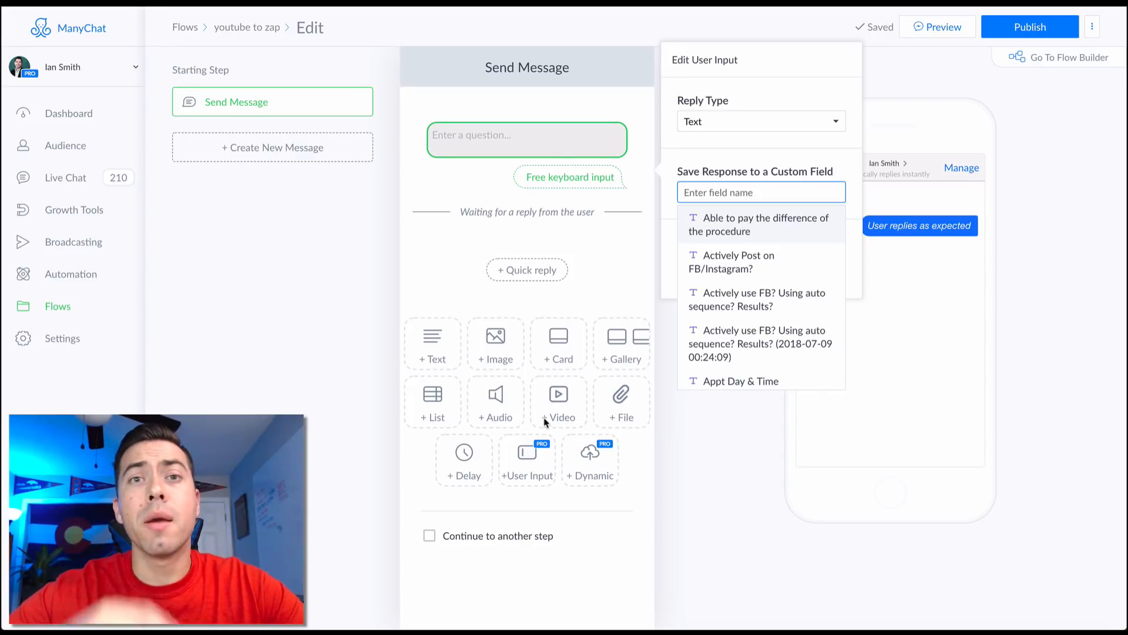
click(720, 171)
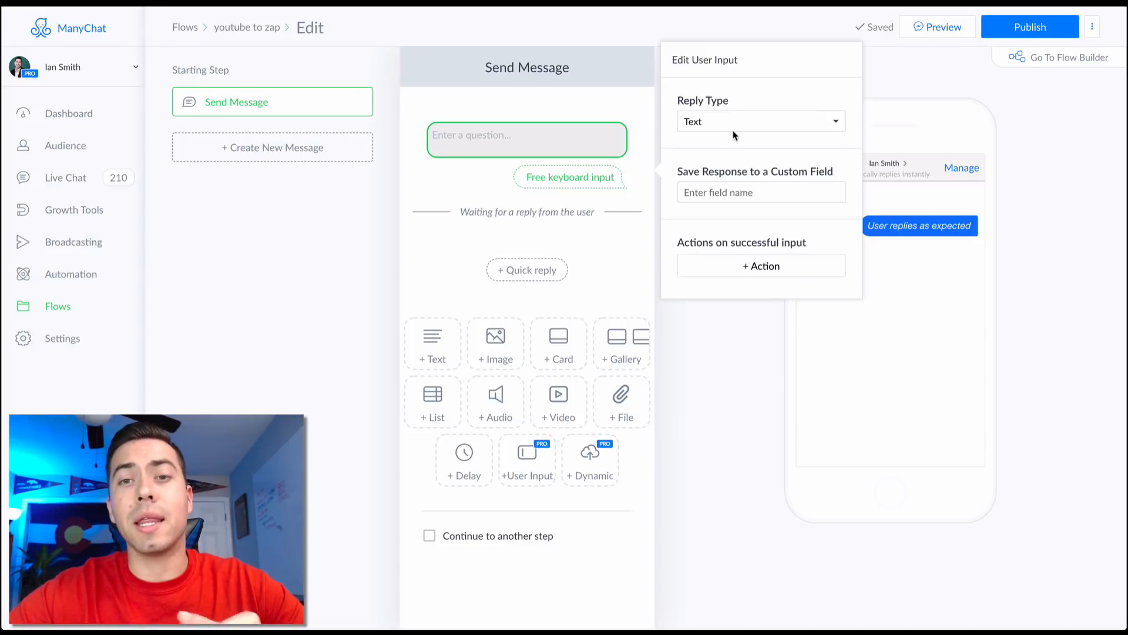
- Save the user input response to the existing Email custom field
click(734, 199)
text(email)
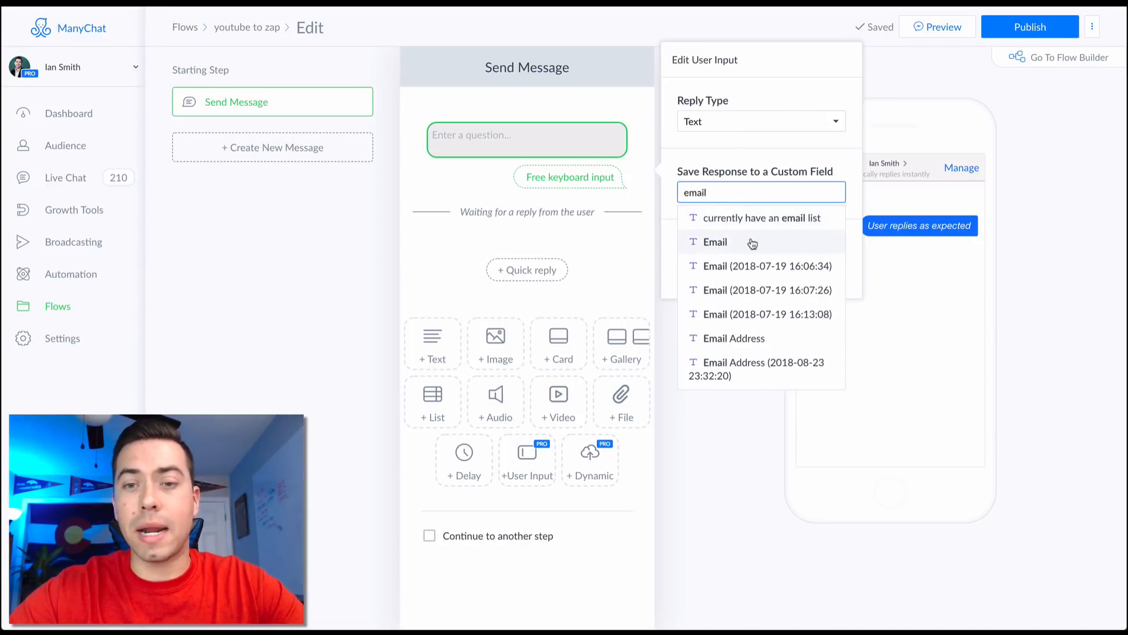
click(752, 242)
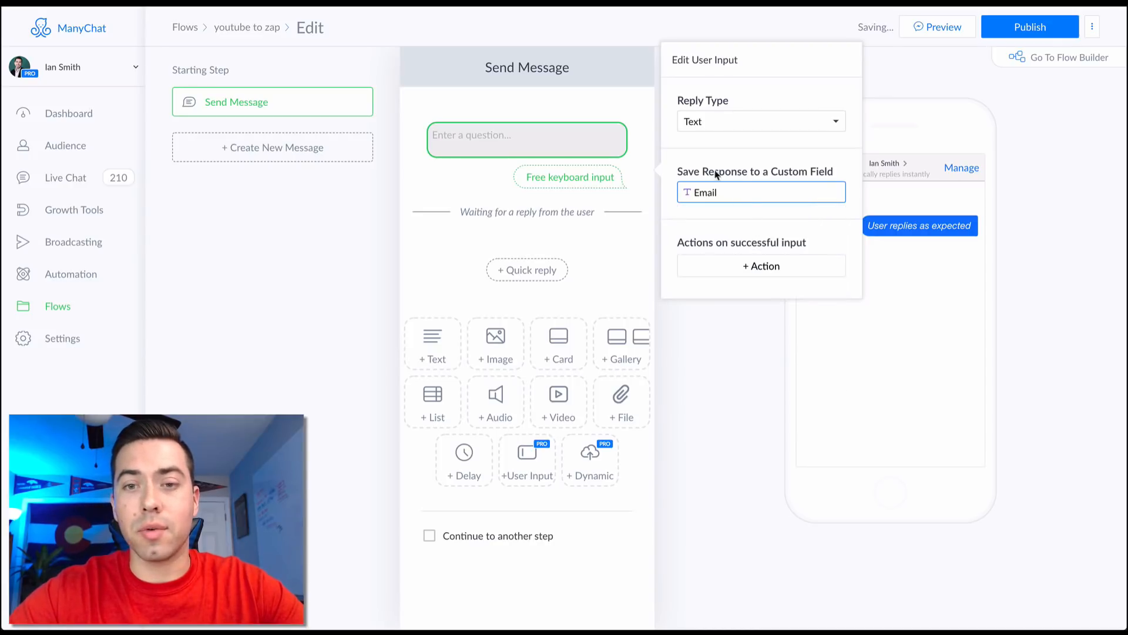
- Create a new text custom field named "Email 2" and save the response to it
click(732, 195)
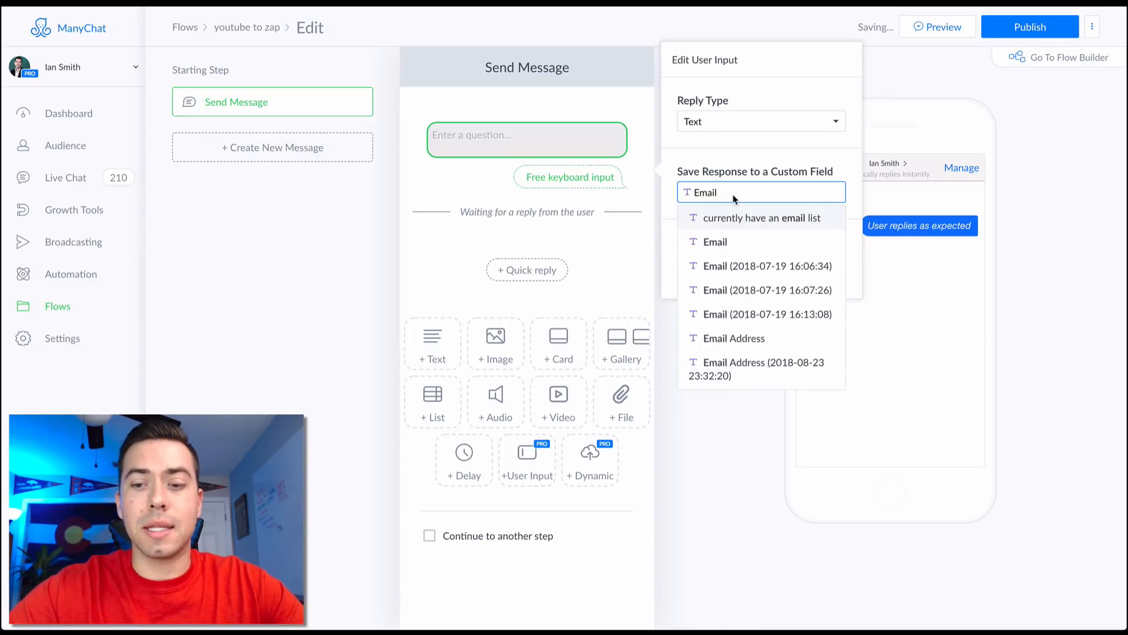
key(BackSpace)
key(BackSpace)
text(il 2)
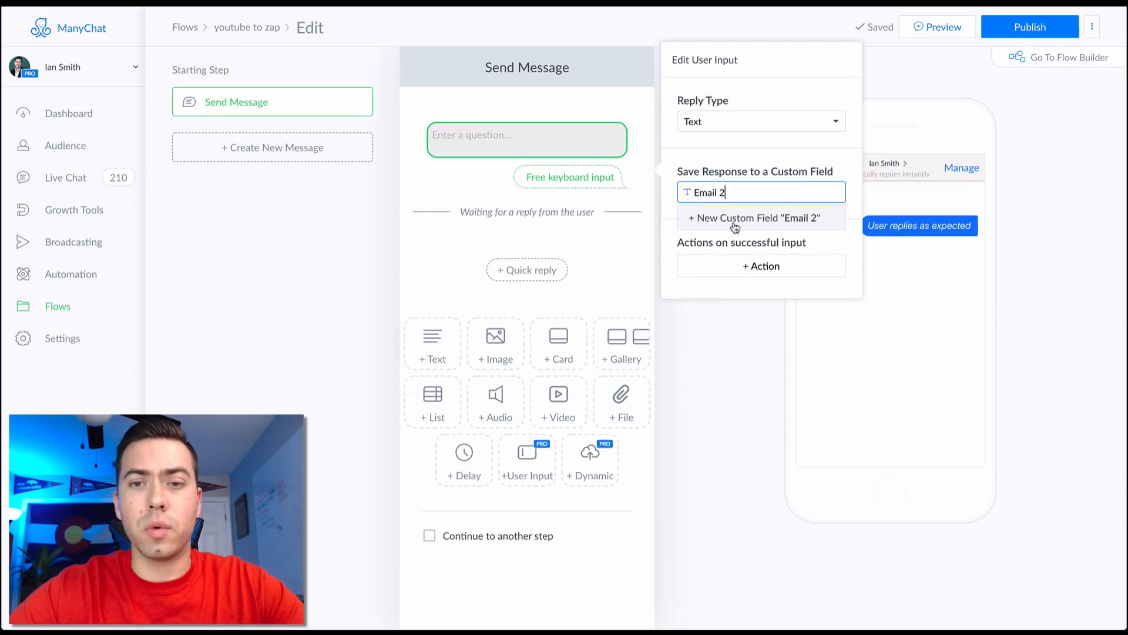
click(729, 218)
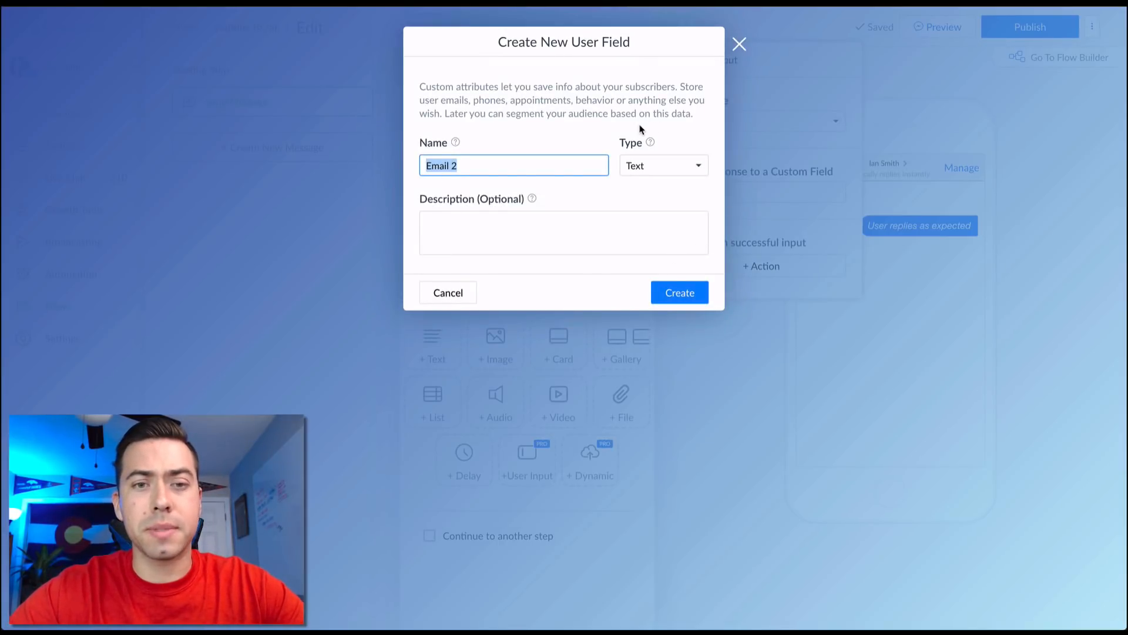
click(674, 293)
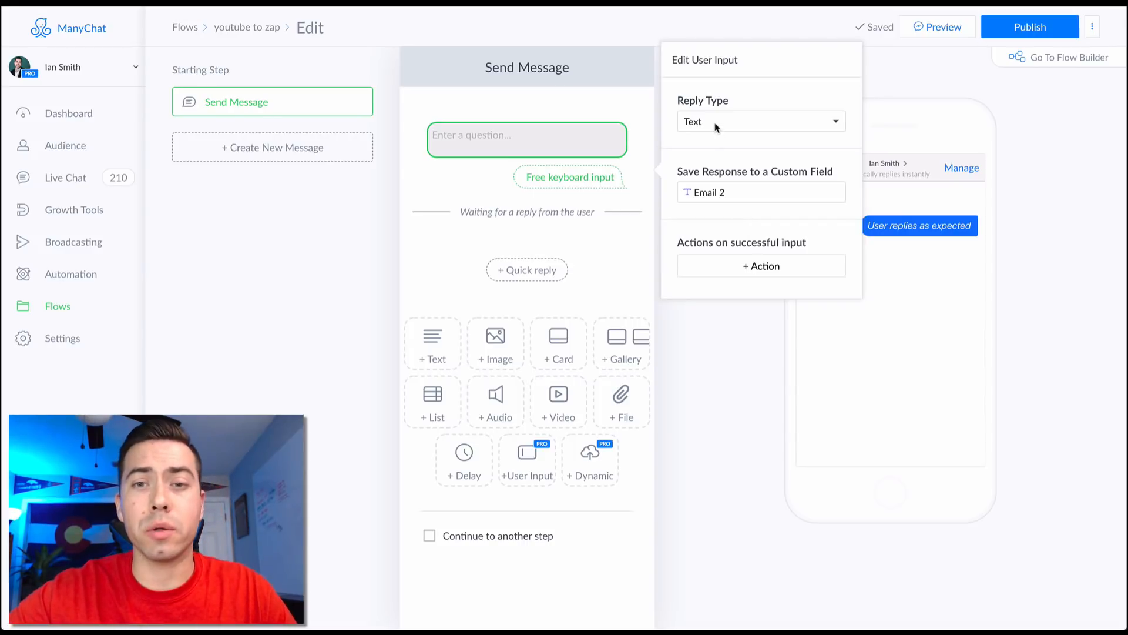
- Set the reply type to Email and the retry message to "hmmm thats not an accurate... please try again!"
click(748, 120)
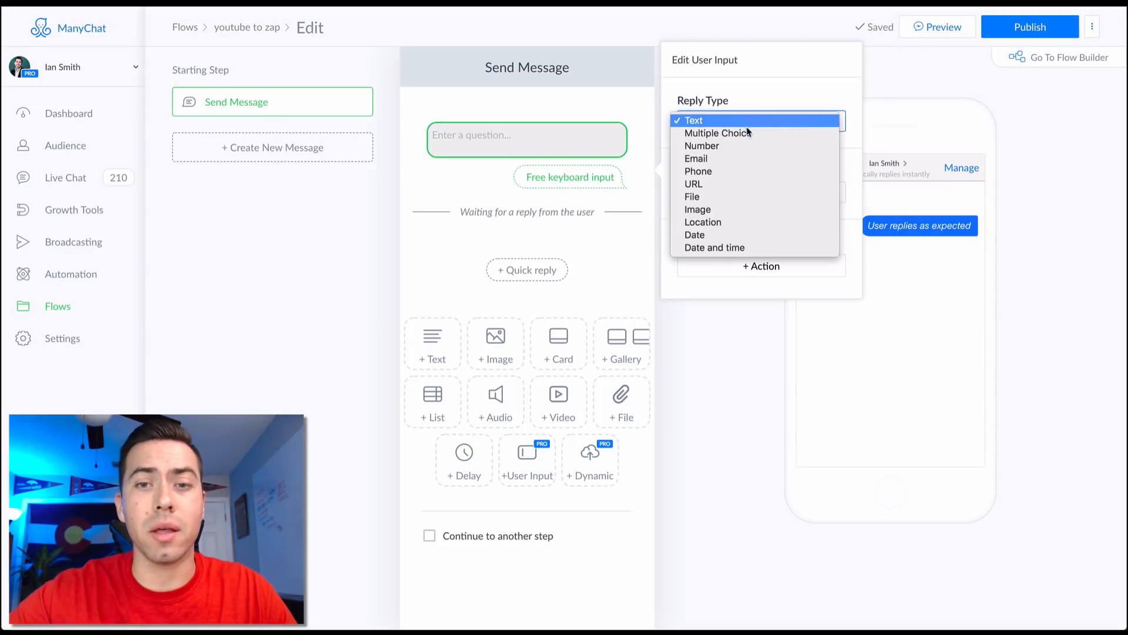
click(740, 158)
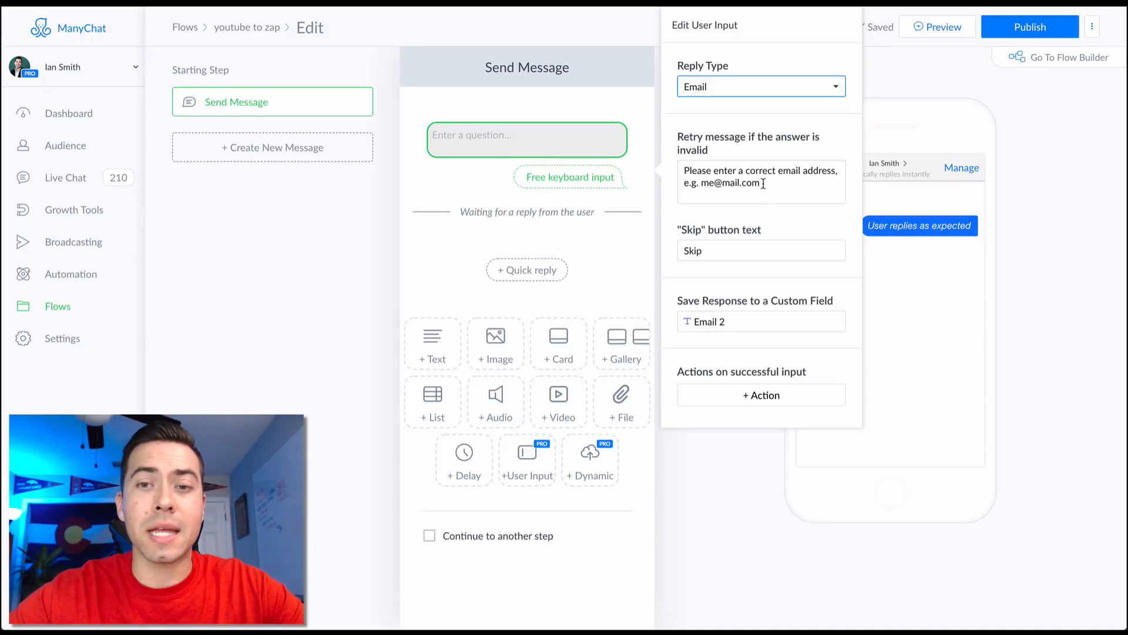
drag(763, 183, 674, 166)
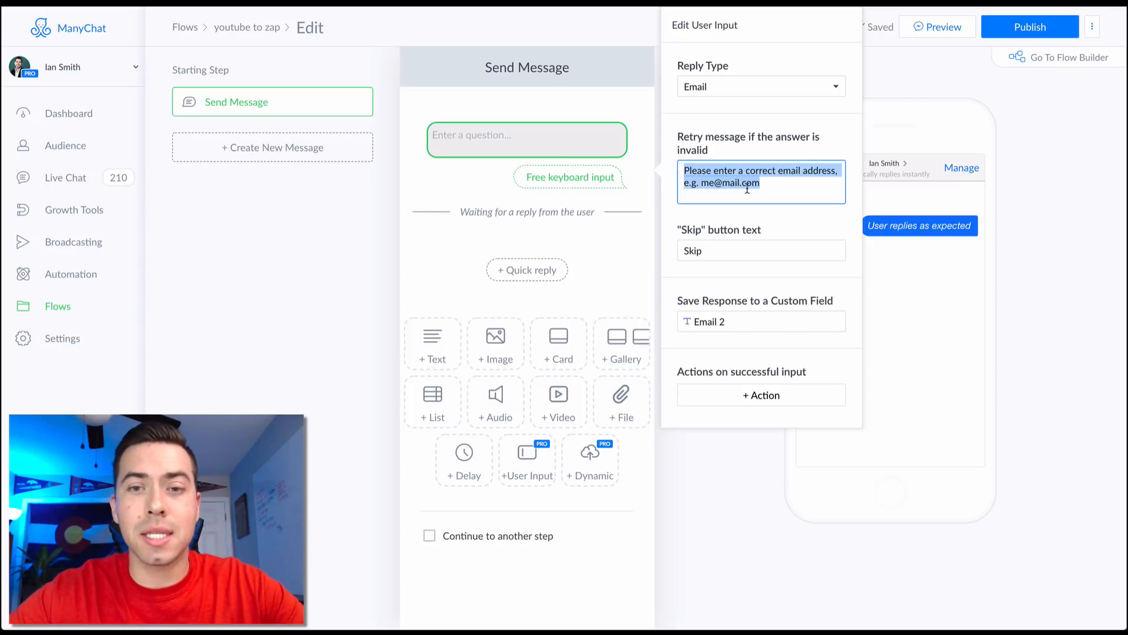
text(hmmm)
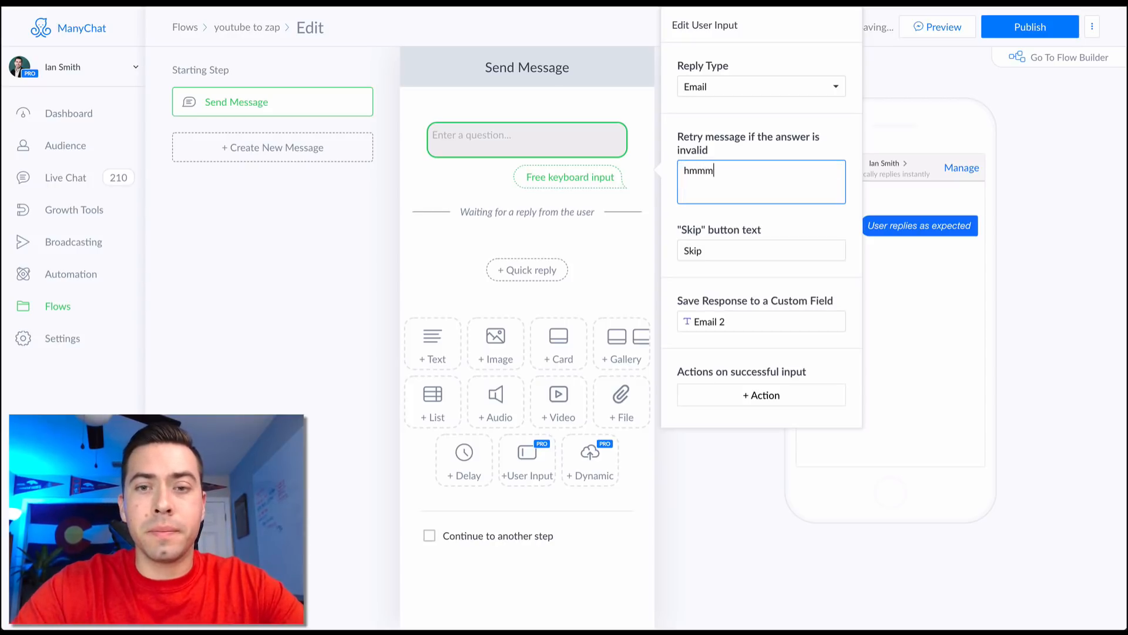
text( thats not a)
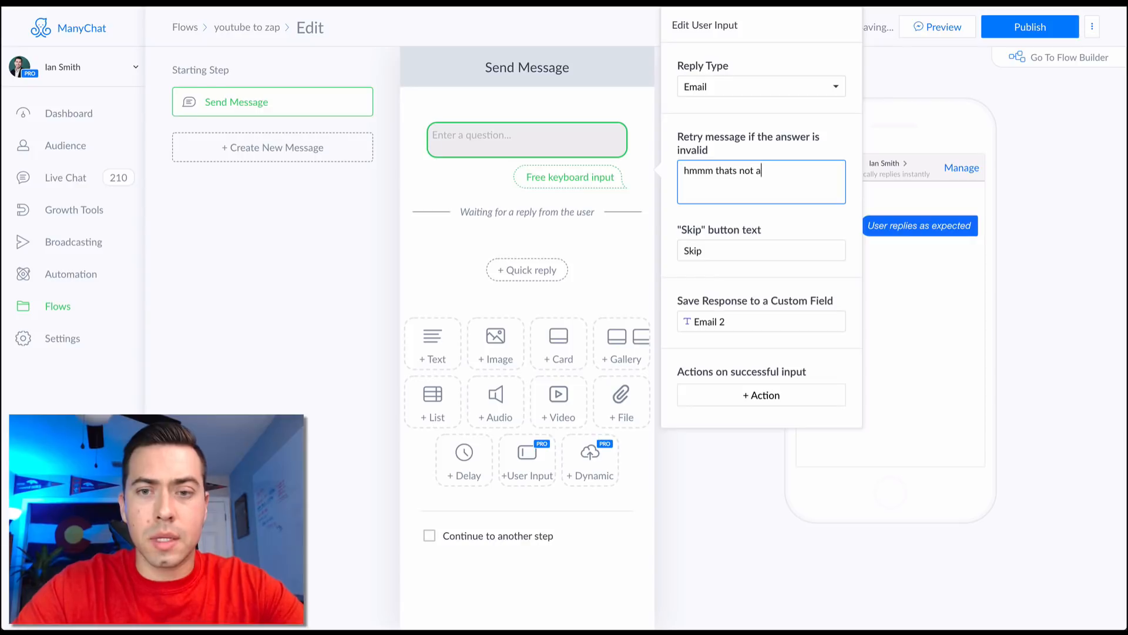
text(n a)
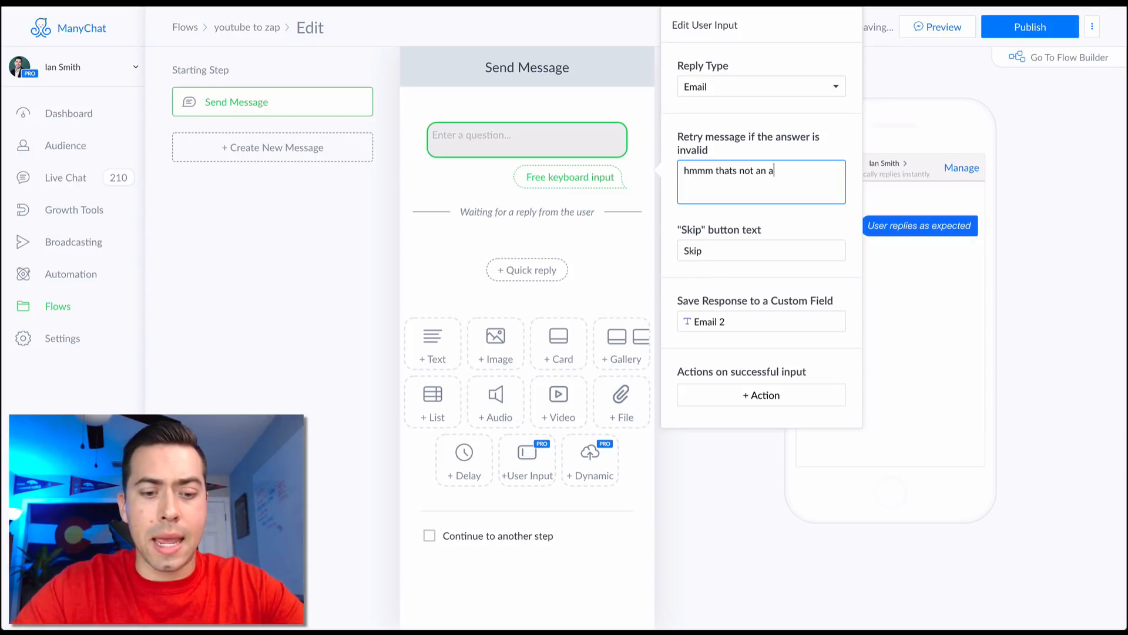
text(ccurate)
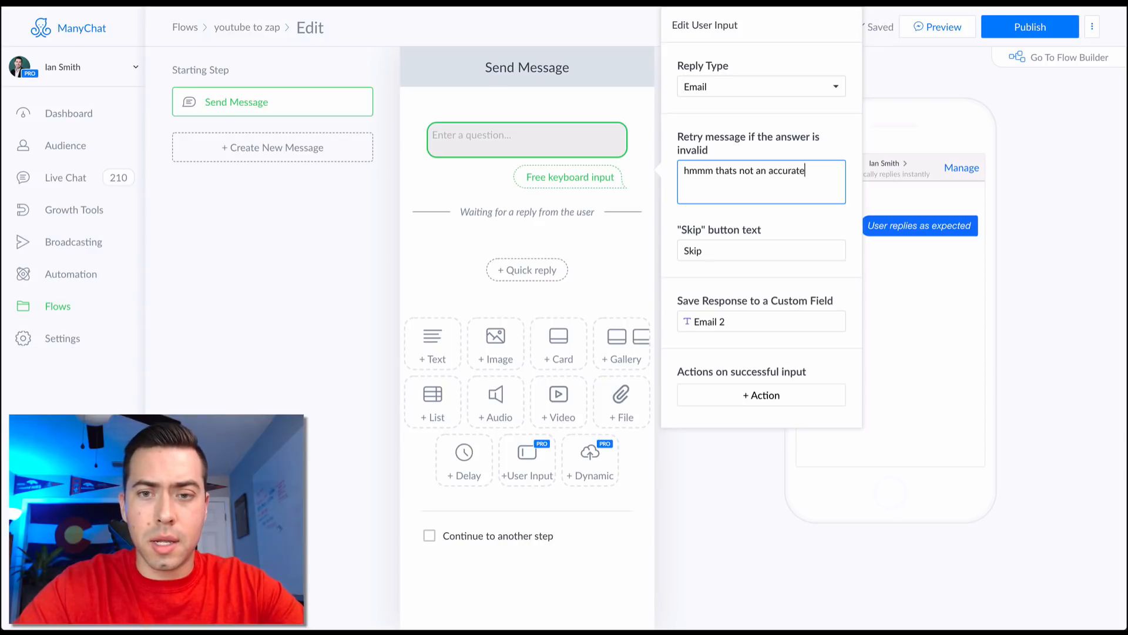
text(... pleas)
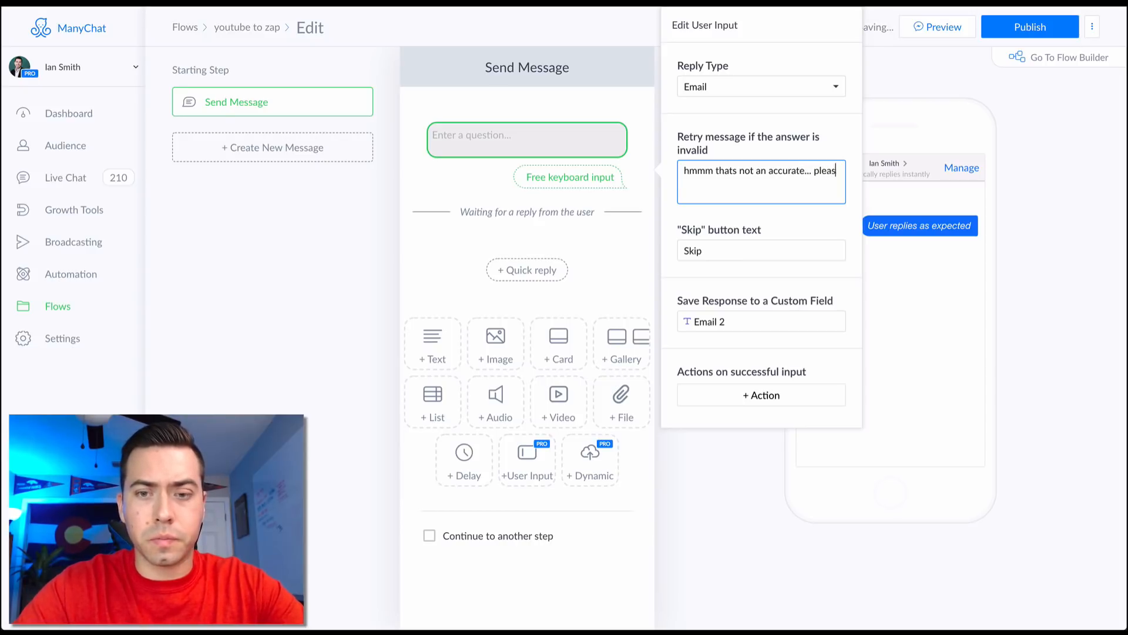
text(e try again!)
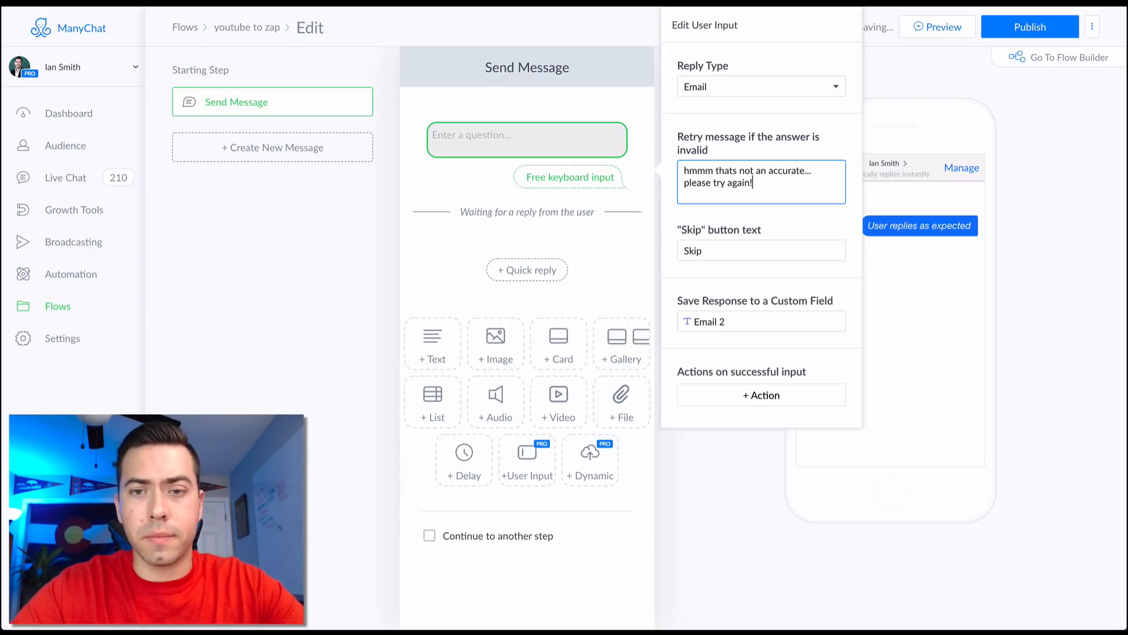
- Clear the default Skip button text and replace it with "skip"
click(728, 286)
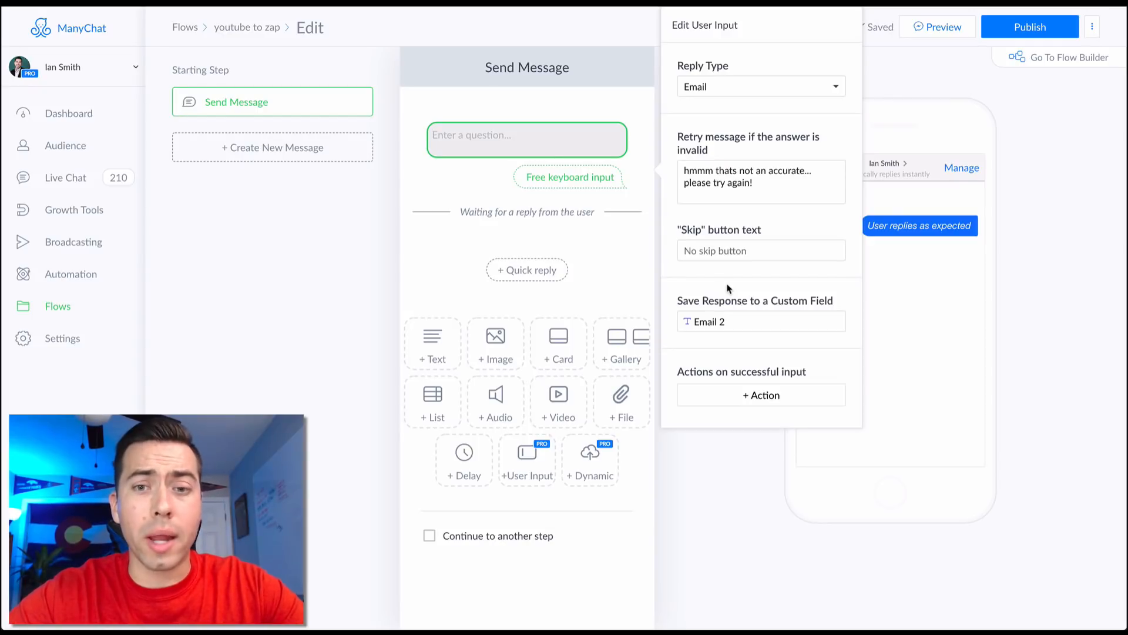
click(720, 252)
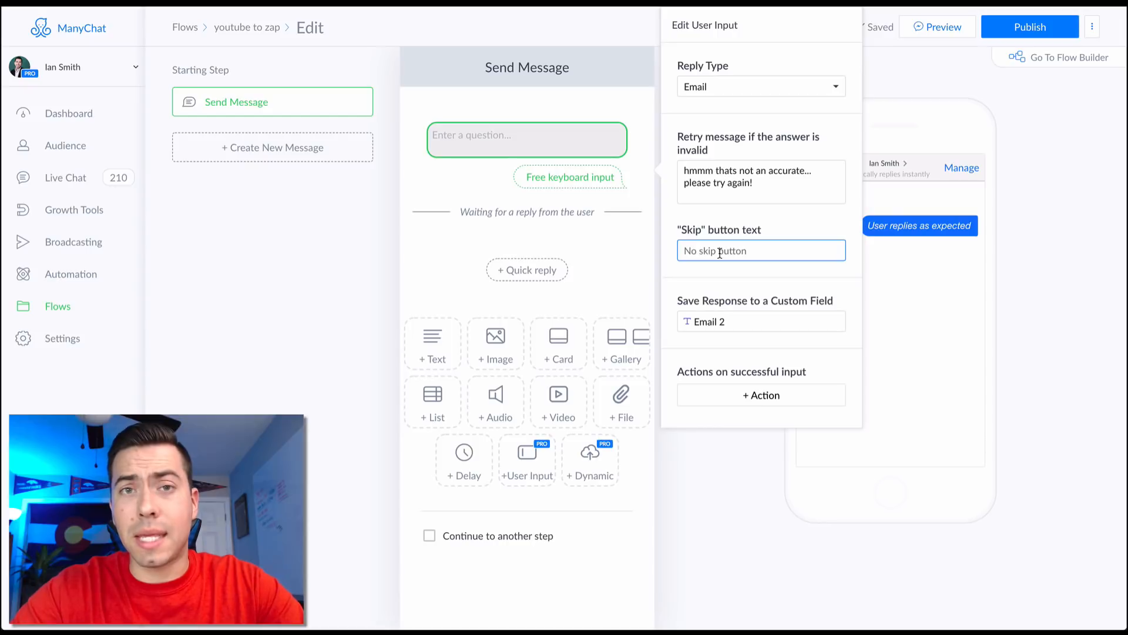
text(skip)
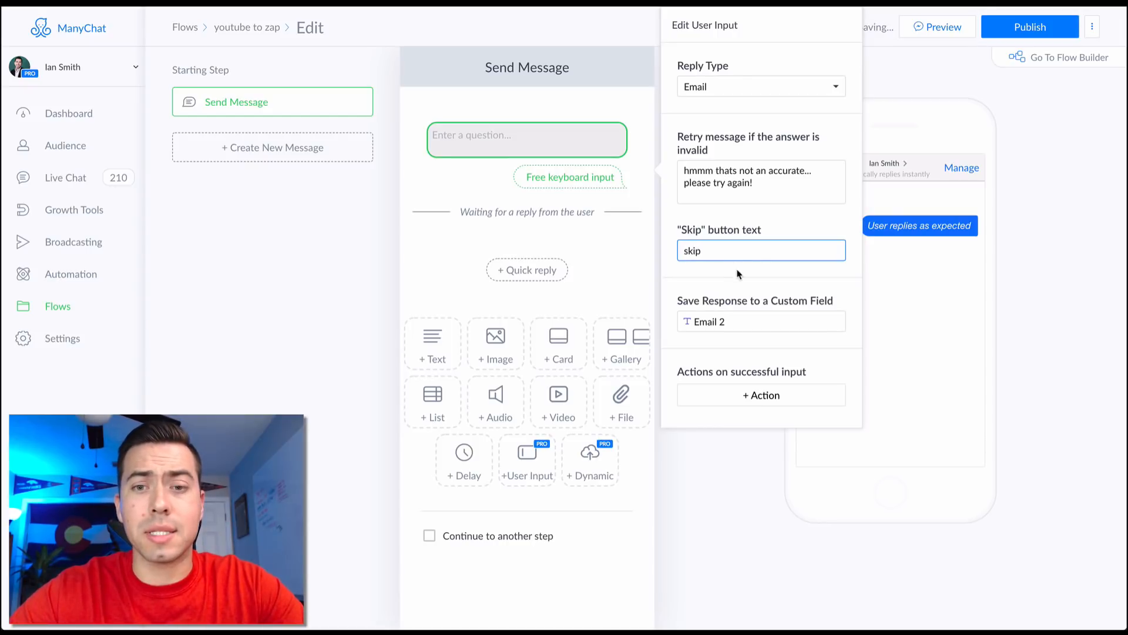
click(742, 283)
click(739, 322)
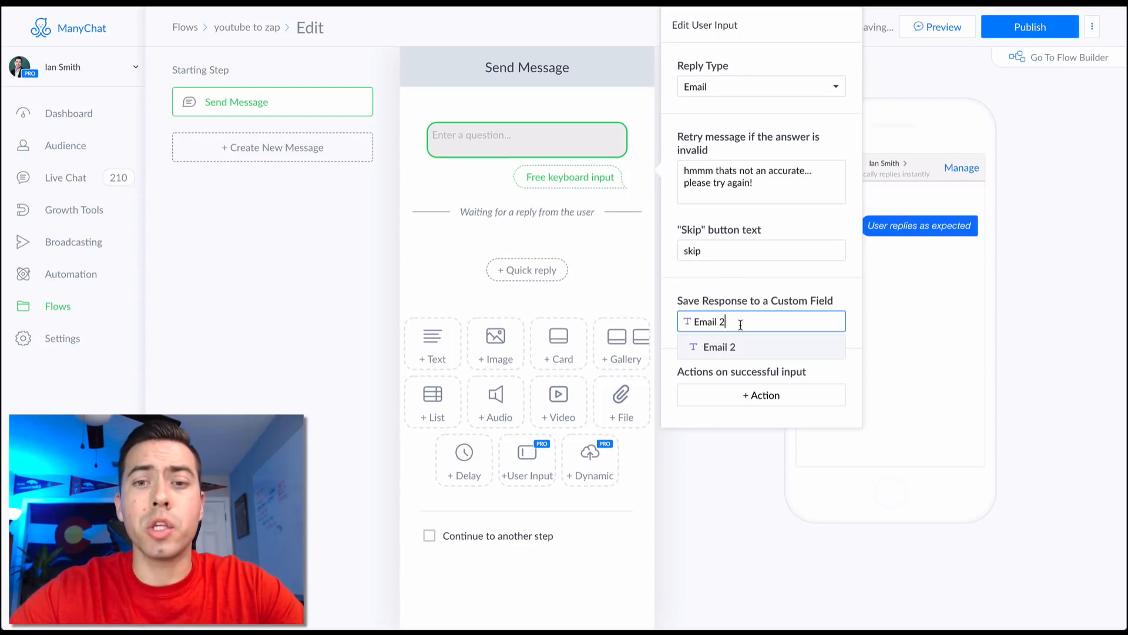
click(712, 305)
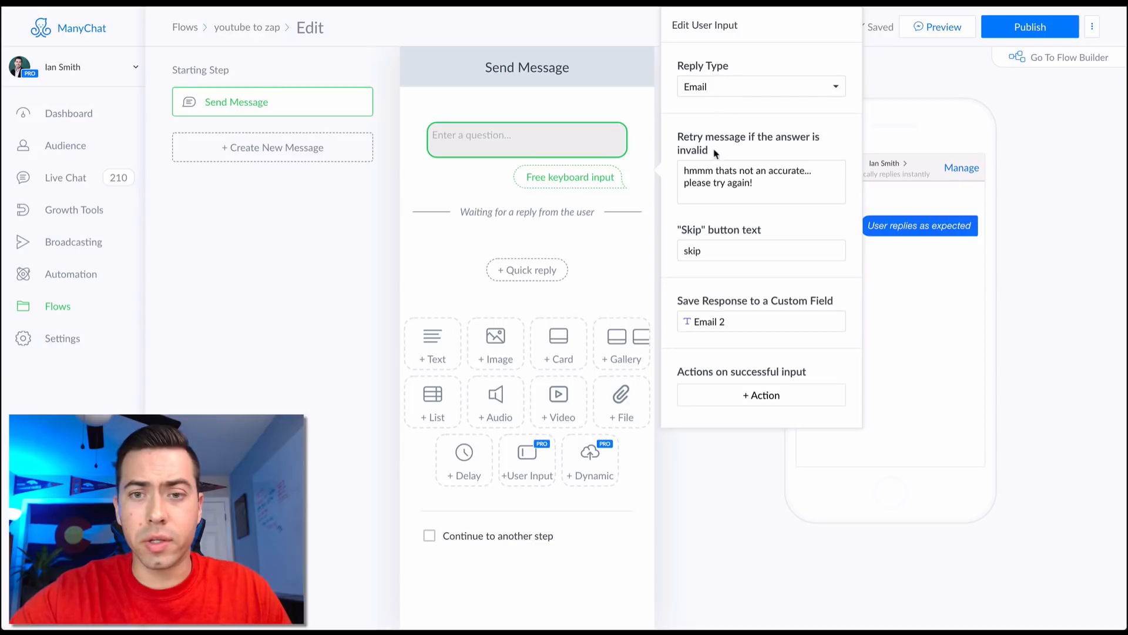
drag(703, 170, 774, 193)
click(775, 193)
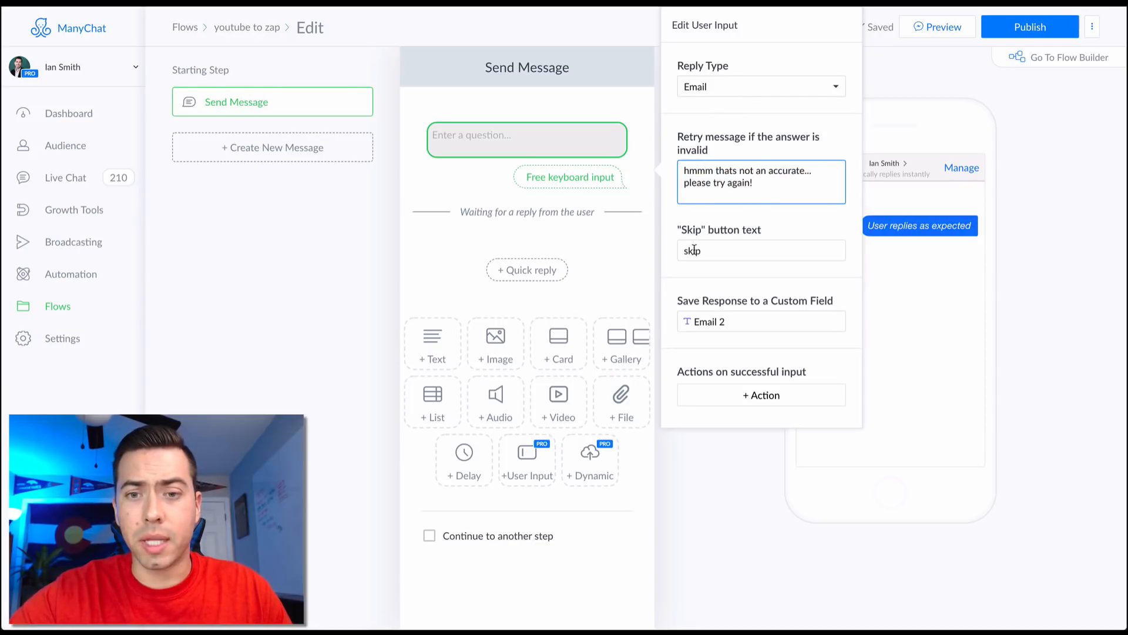
- Add an Add Tag action on successful input with a new tag named "got the email" and close the user input settings
click(763, 396)
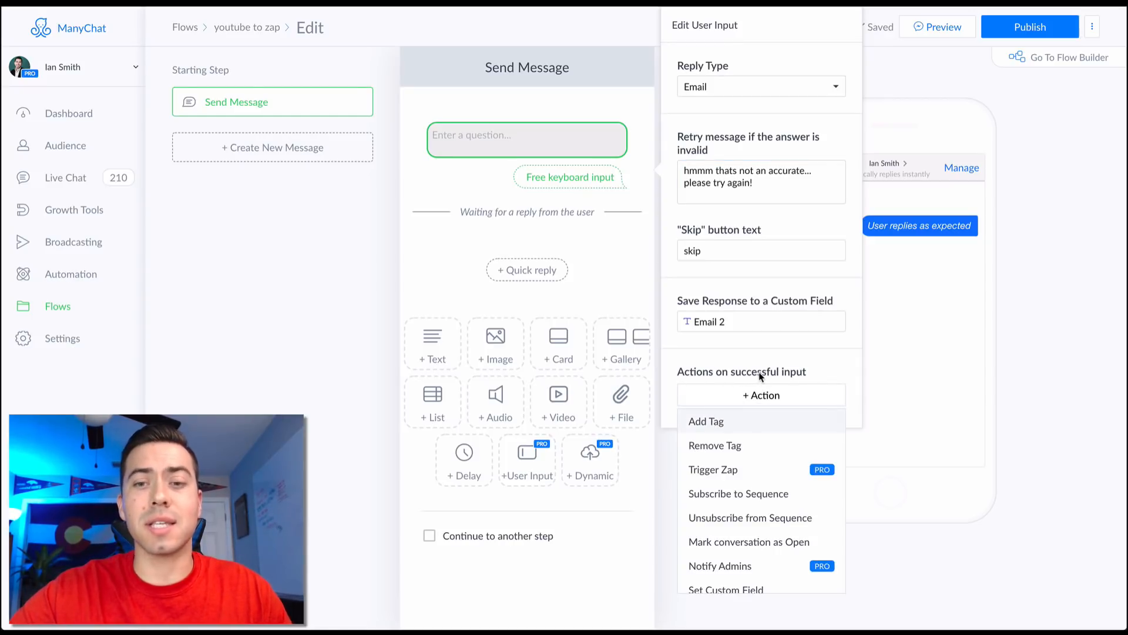
click(703, 422)
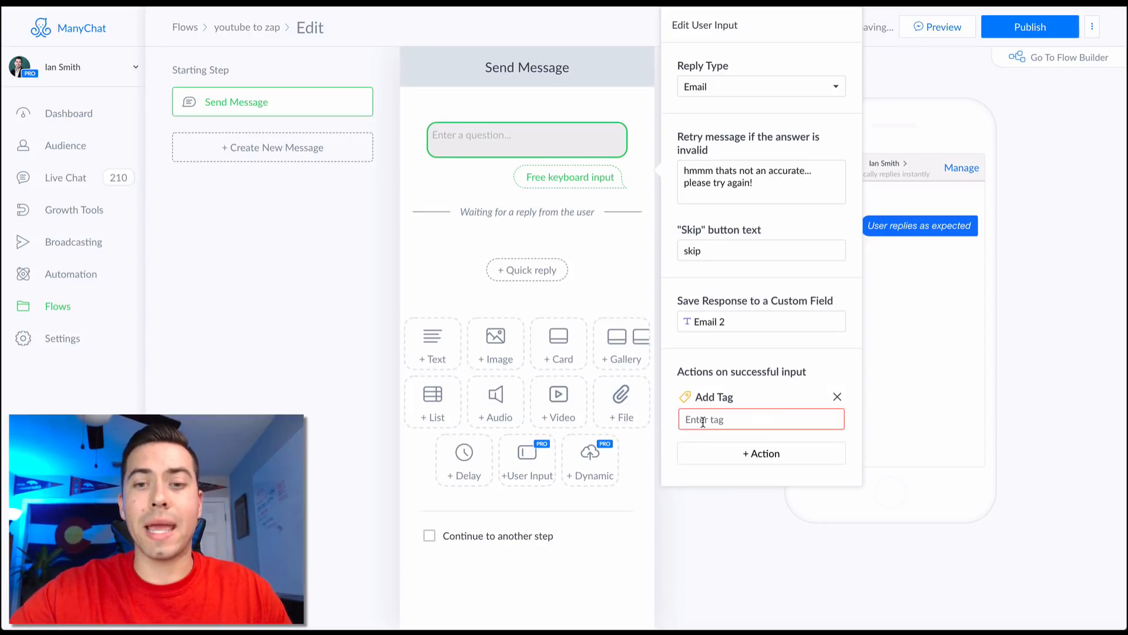
click(703, 422)
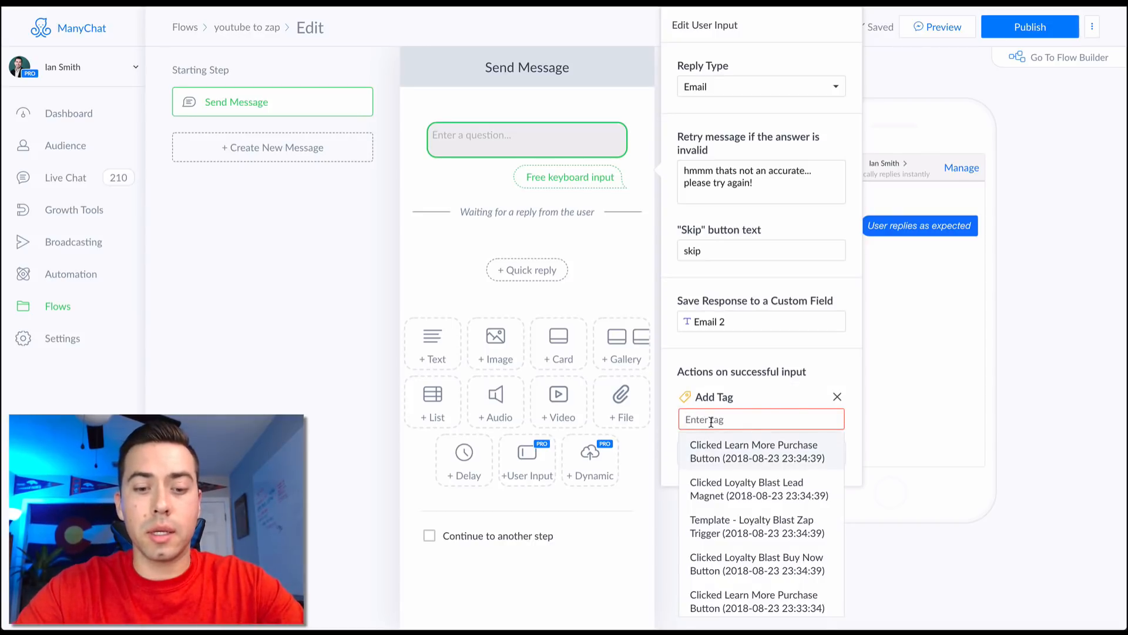
text(got the email)
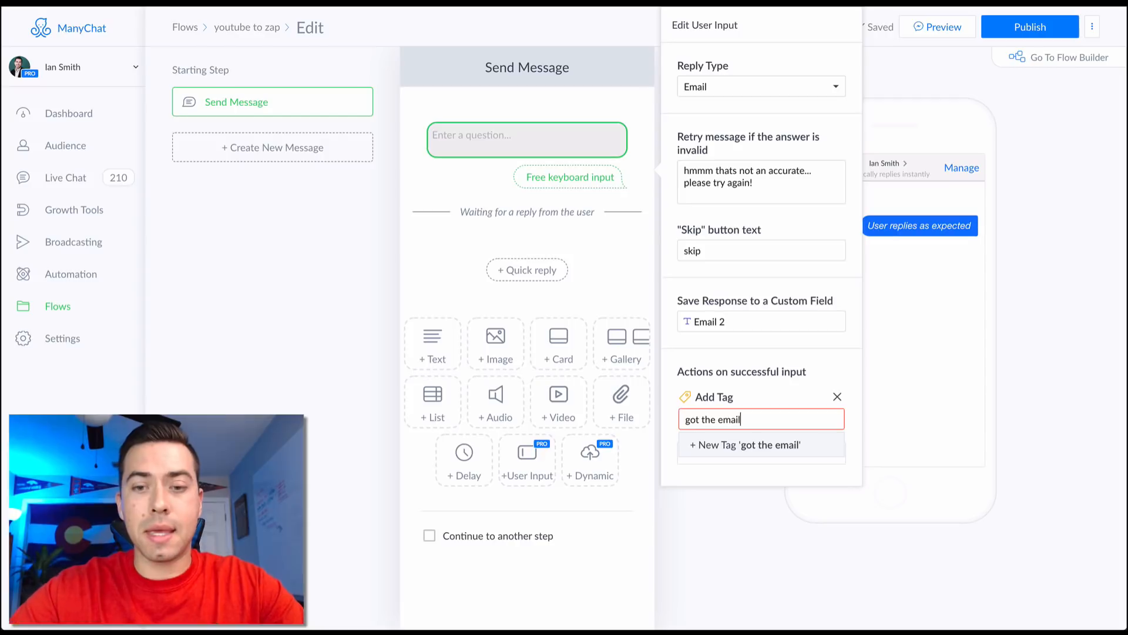
click(705, 437)
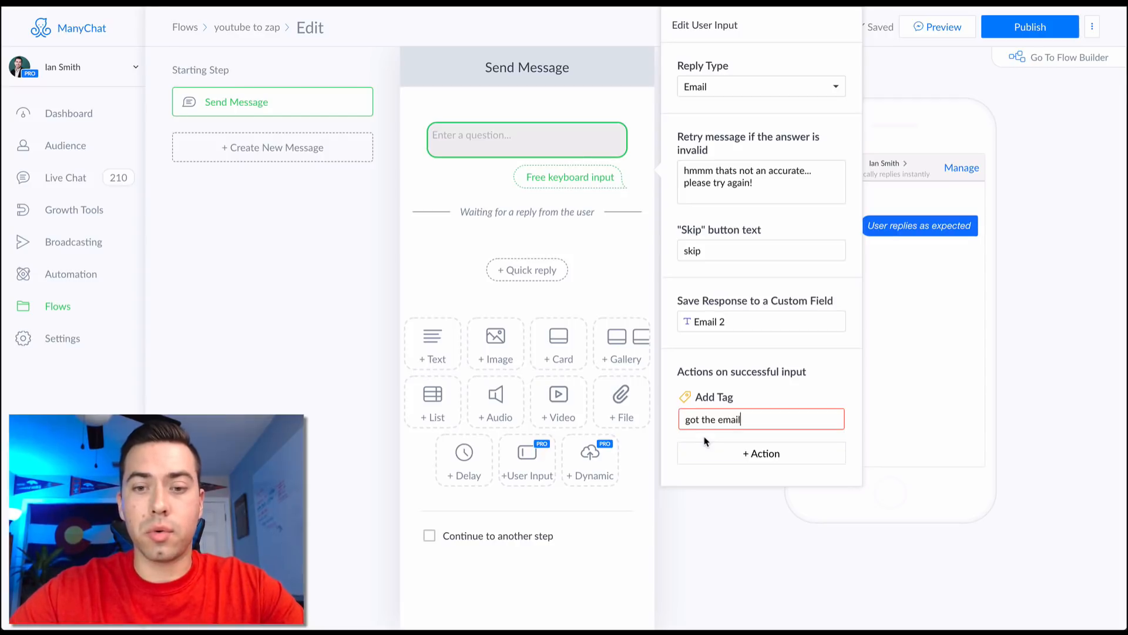
click(722, 374)
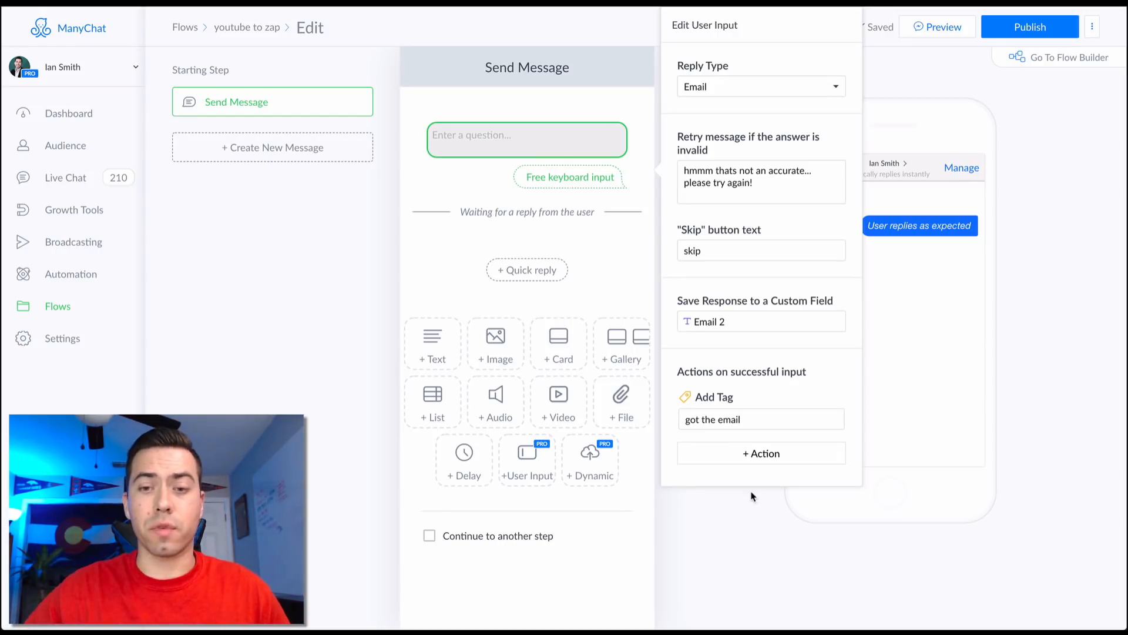
click(746, 523)
- Write the user input question as "What's your email address?"
click(483, 136)
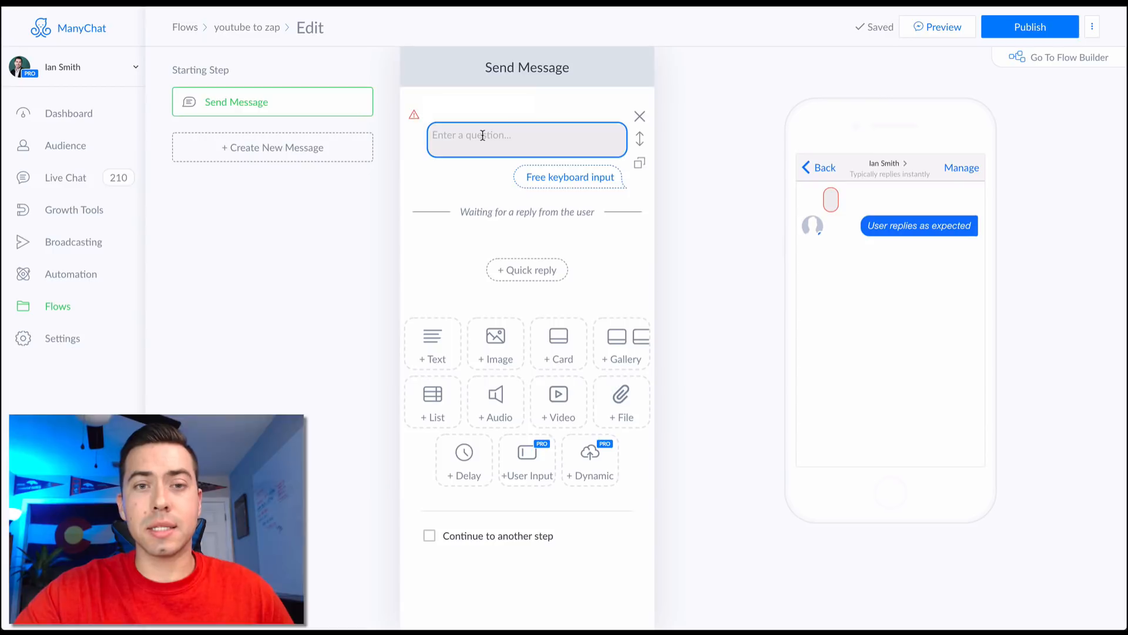
click(471, 135)
text(W)
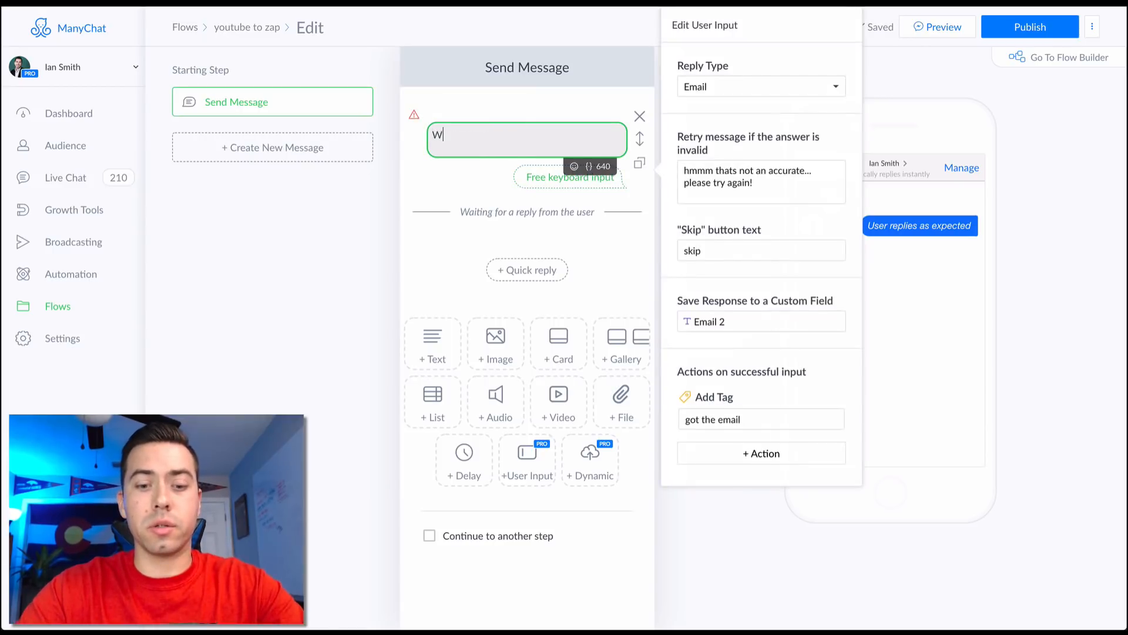
text(hat's y)
text(our email)
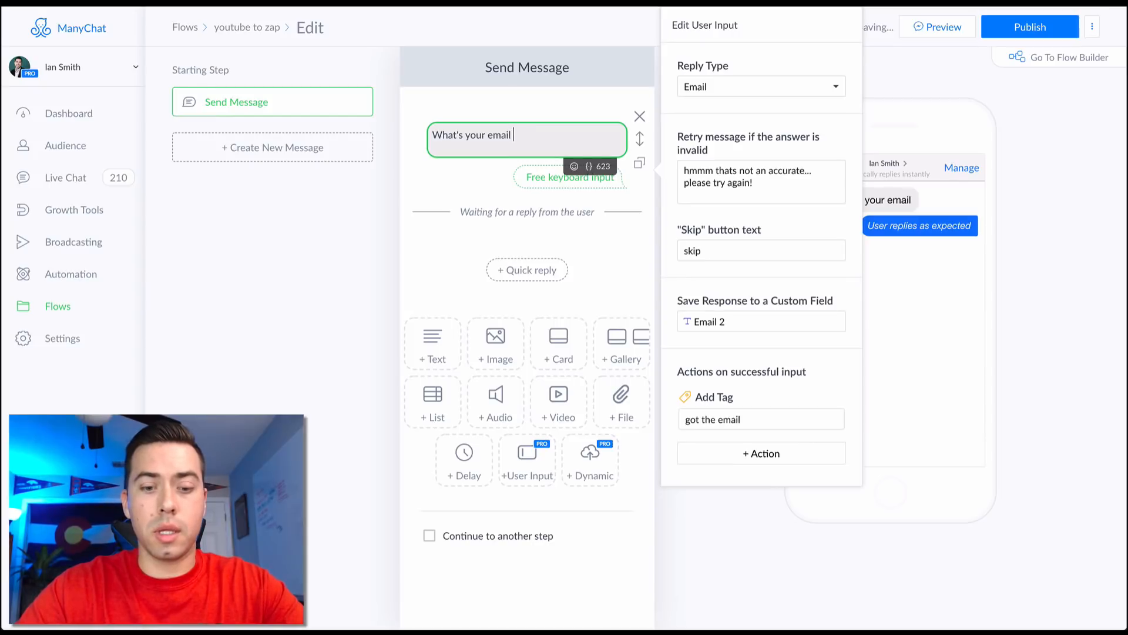
text( afdress?)
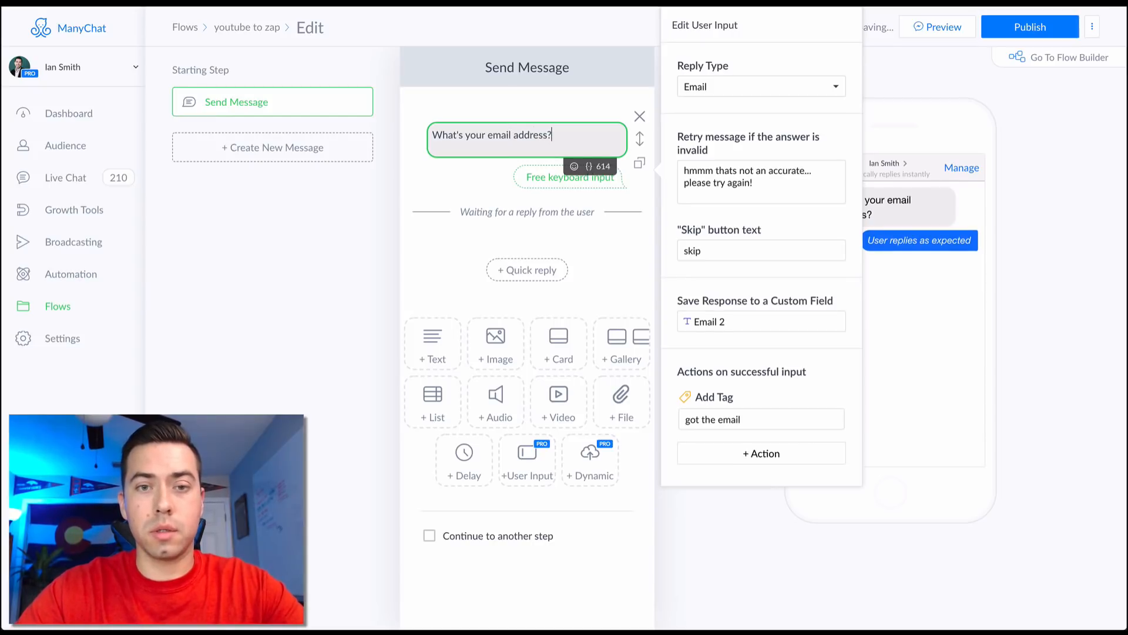
click(333, 258)
click(573, 138)
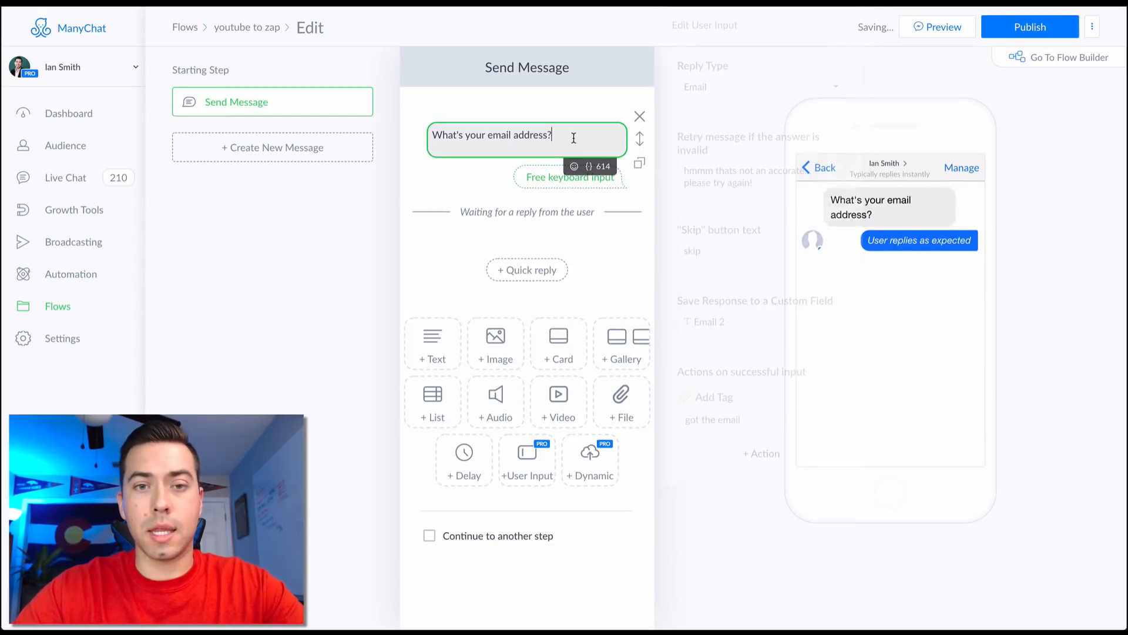
- Replace the skip button text of the email question with "Skip" and close the user input settings
drag(710, 252, 668, 257)
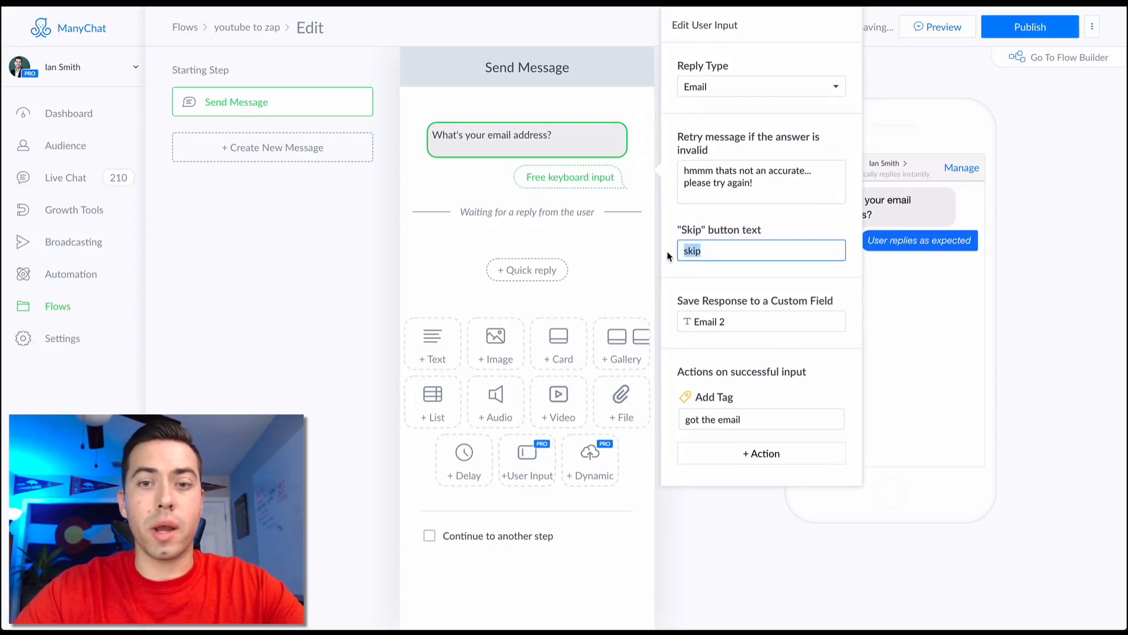
key(BackSpace)
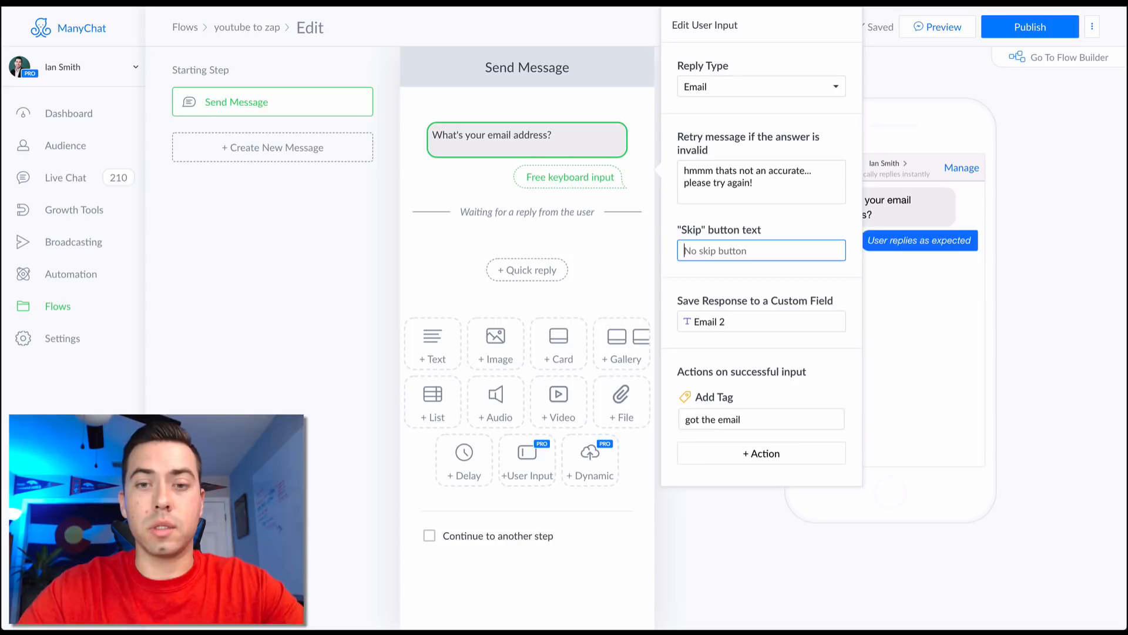
text(Skip)
click(728, 276)
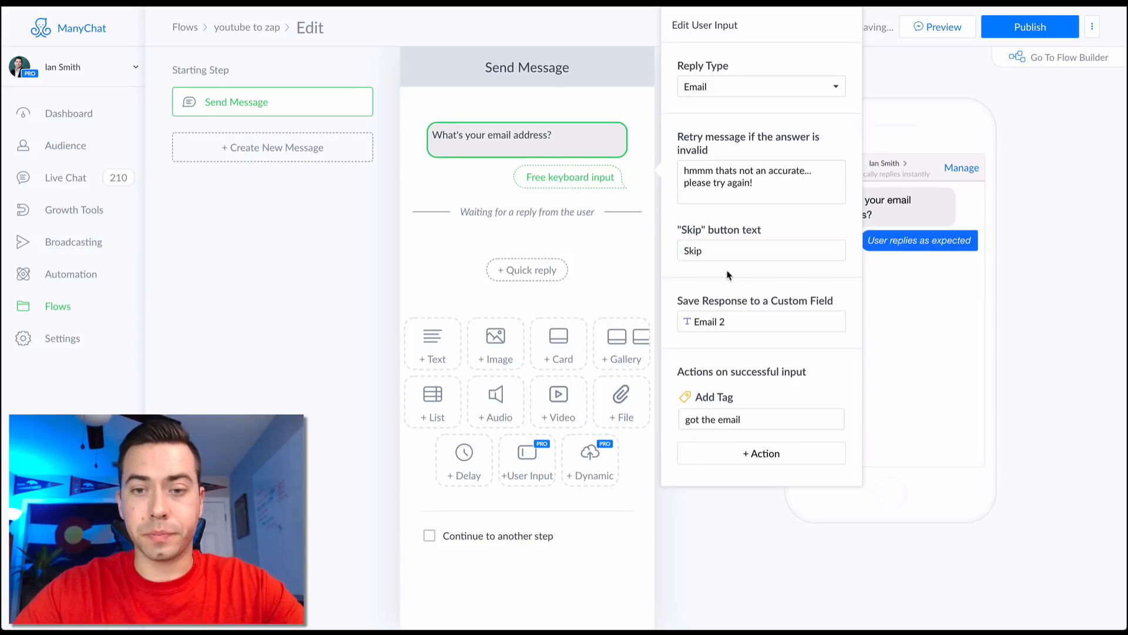
click(732, 557)
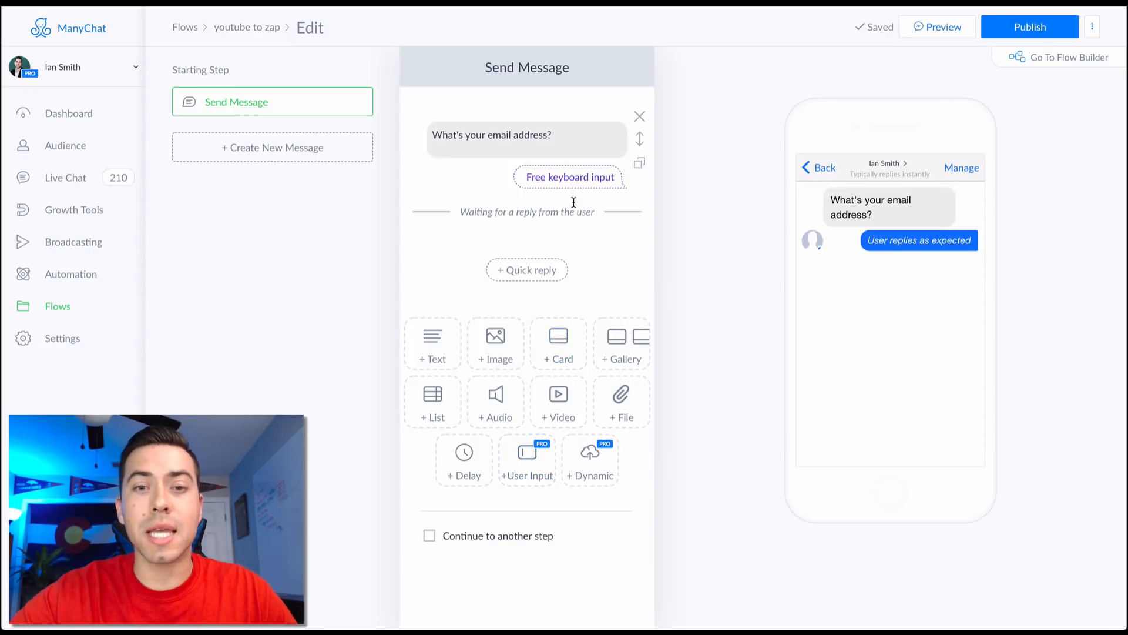
- Review the email question's user input settings, checking the tag applied on successful input
click(569, 142)
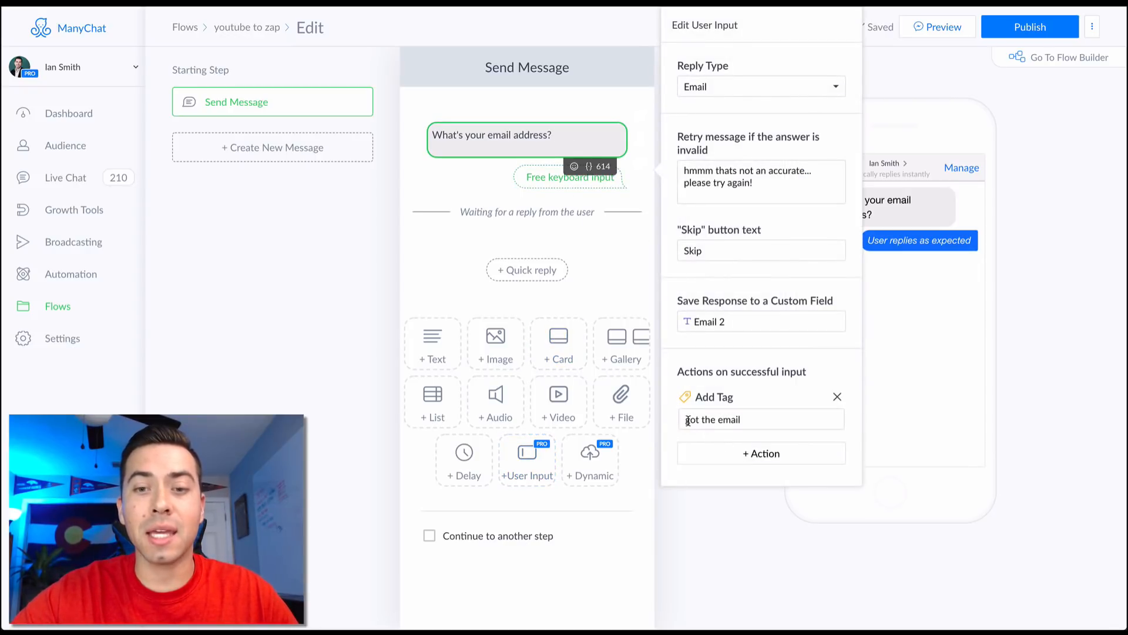
click(684, 420)
drag(685, 419, 757, 422)
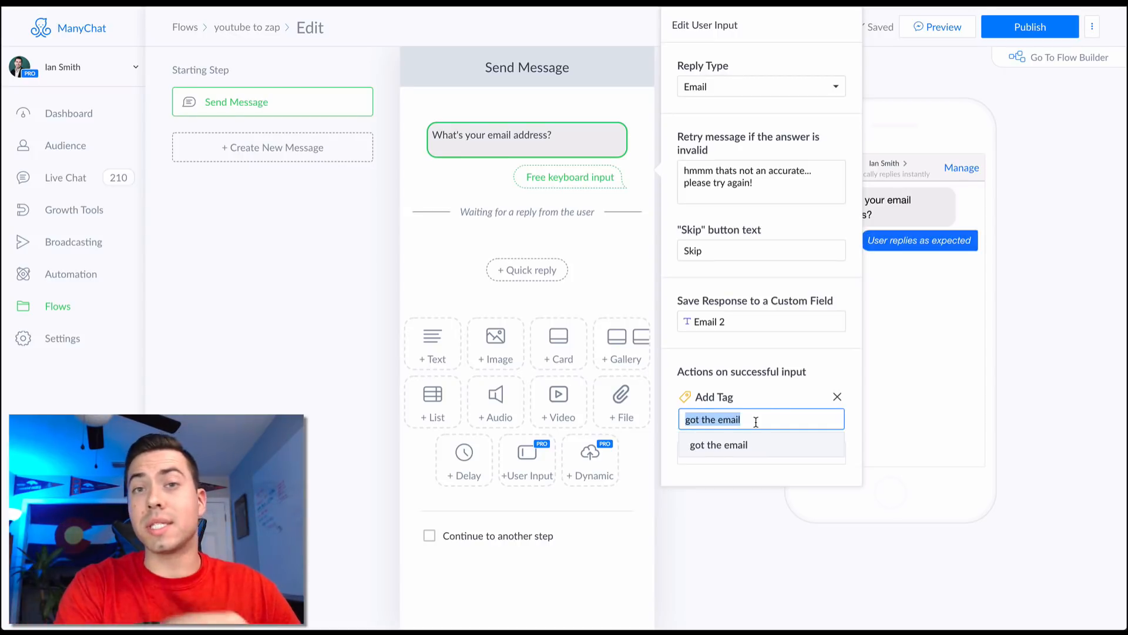
click(575, 181)
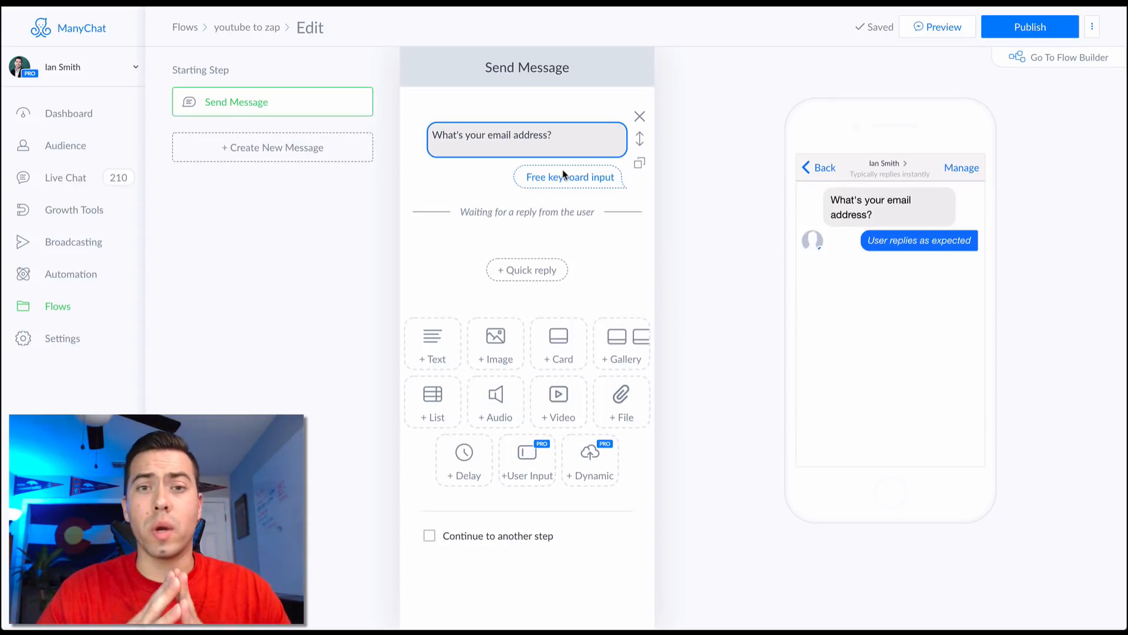
click(579, 144)
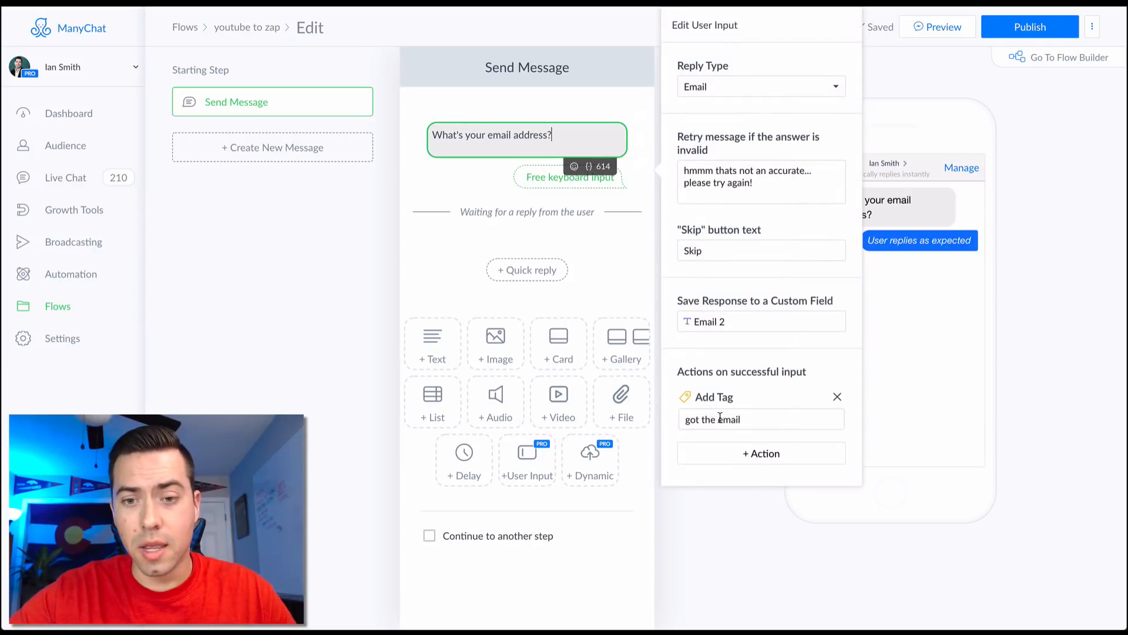
click(725, 541)
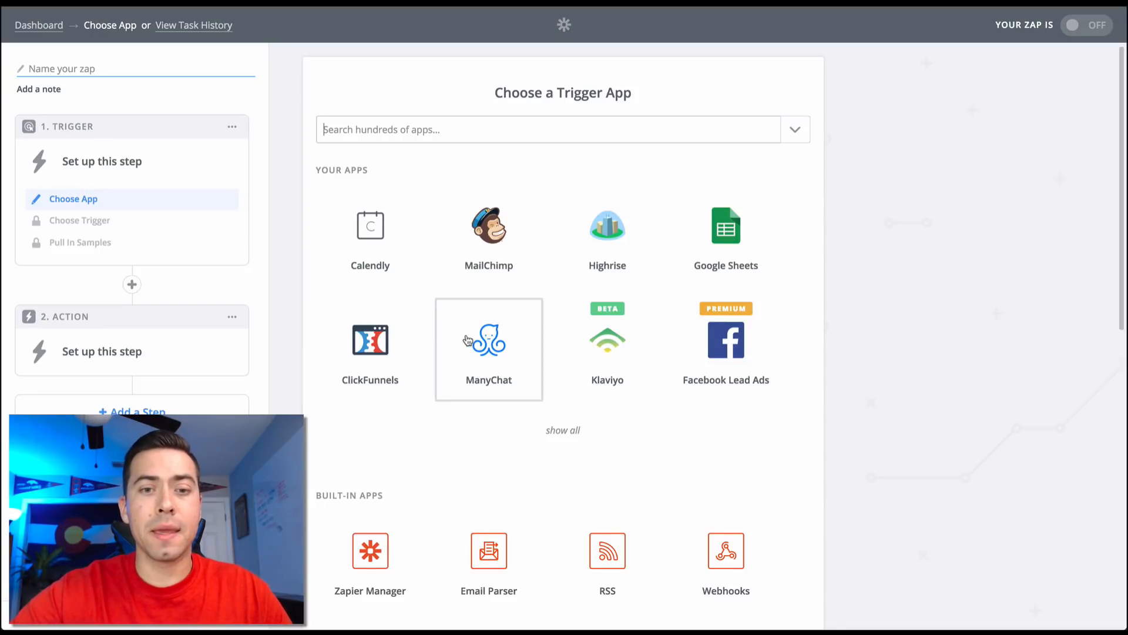
- Switch to Zapier's new zap editor and name the zap "MC > MailChimp"
click(52, 69)
text(MC )
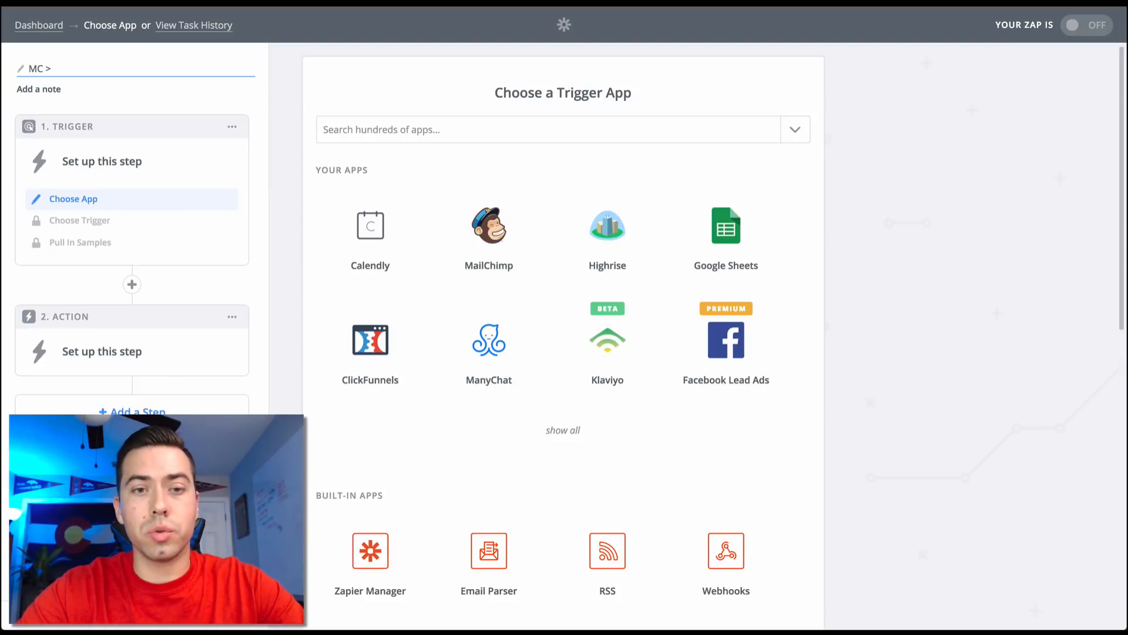
text(> MailC)
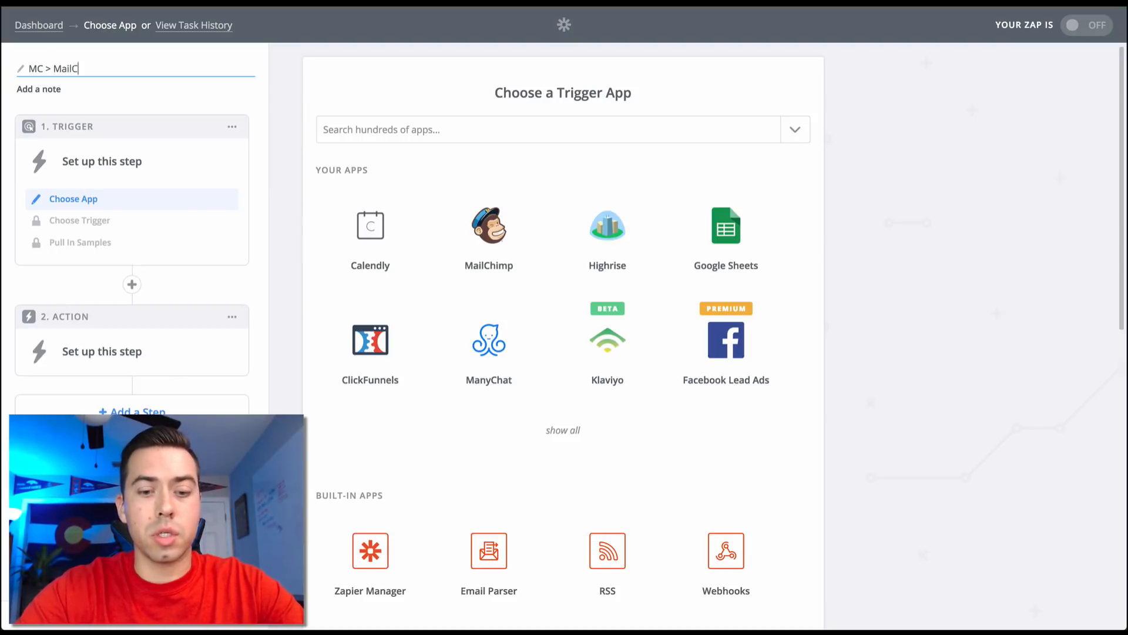
text(himp)
click(276, 162)
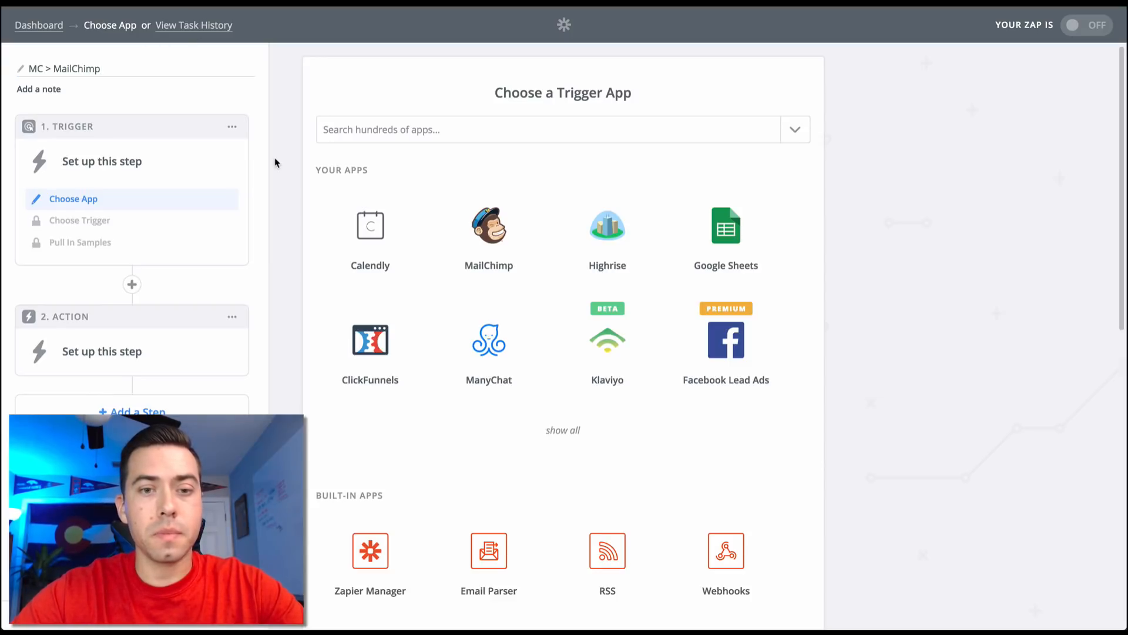
- Set up the trigger as ManyChat New Tagged User with the connected account and the tag "got the email"
click(482, 341)
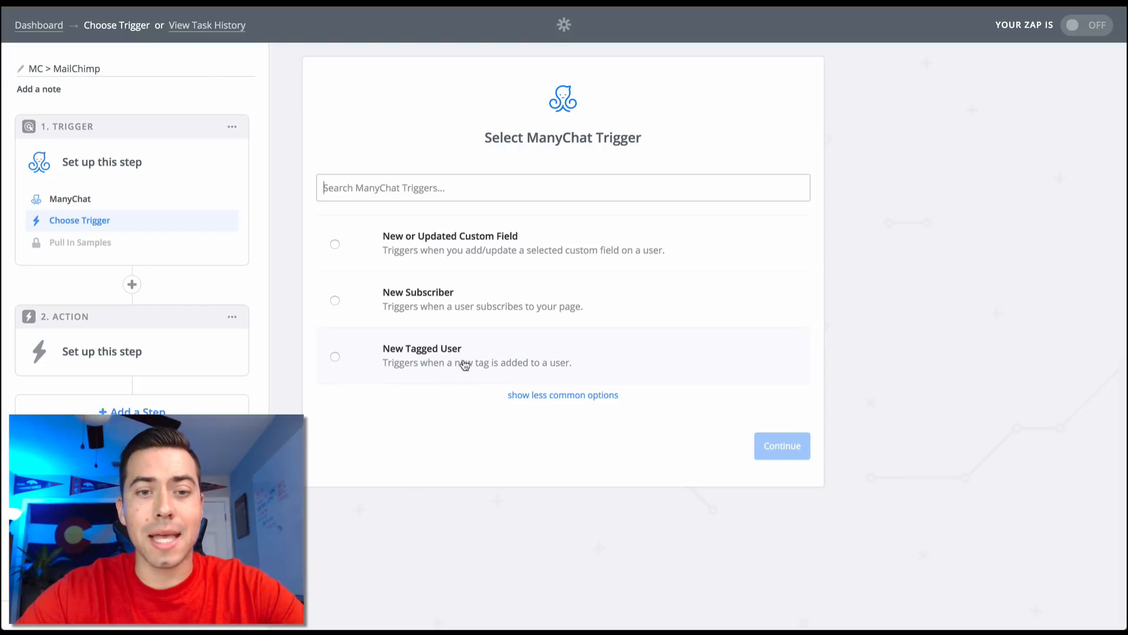
click(438, 361)
click(768, 446)
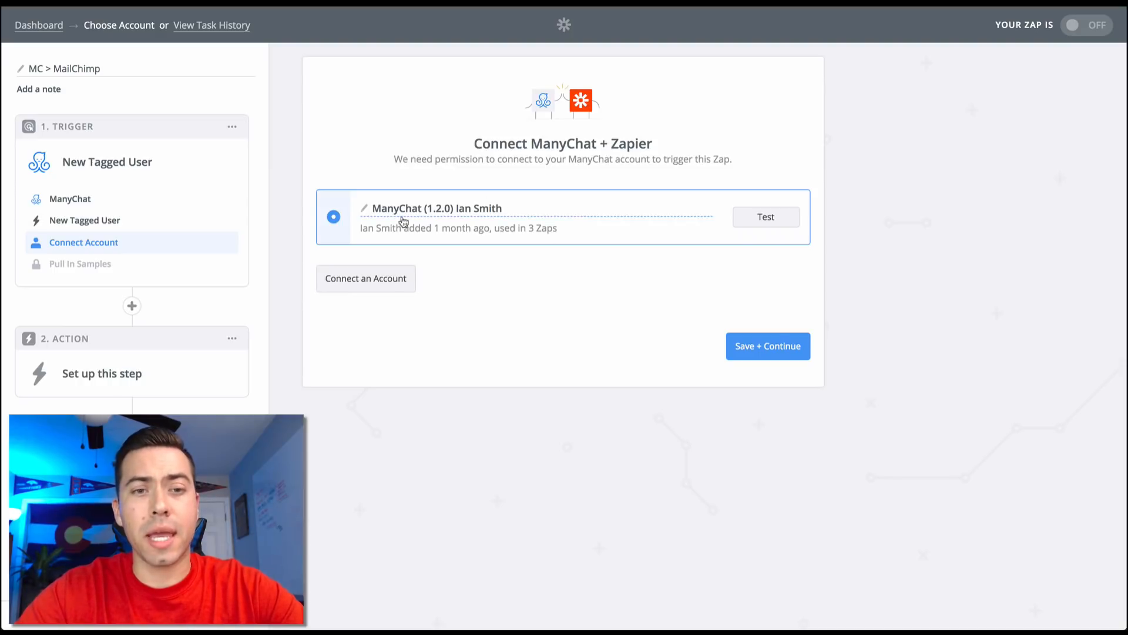
click(765, 350)
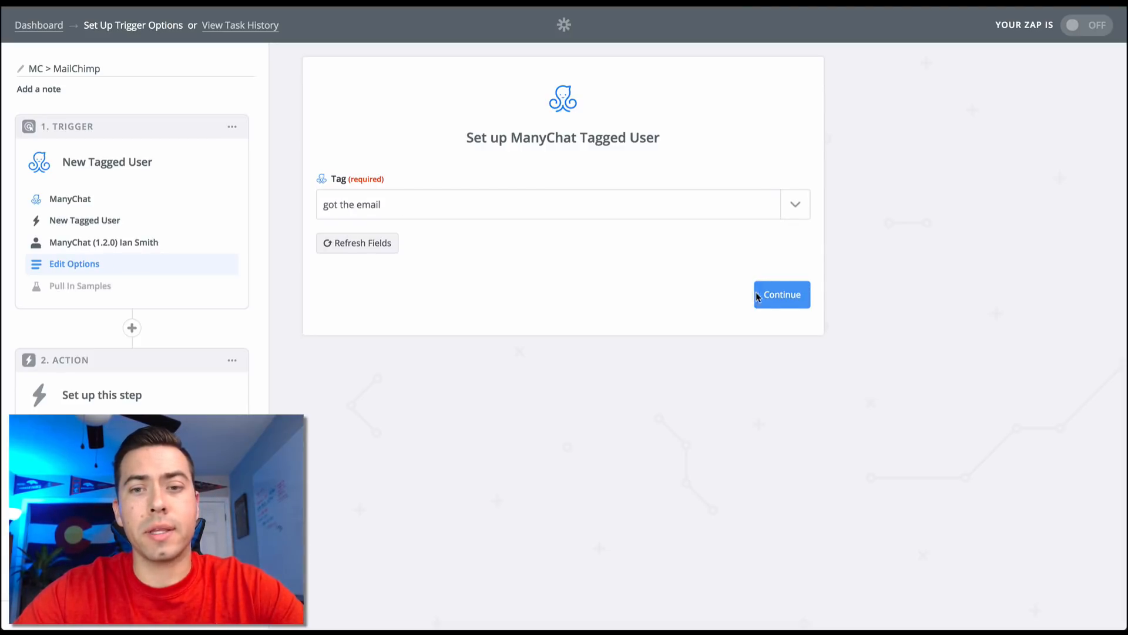
click(758, 295)
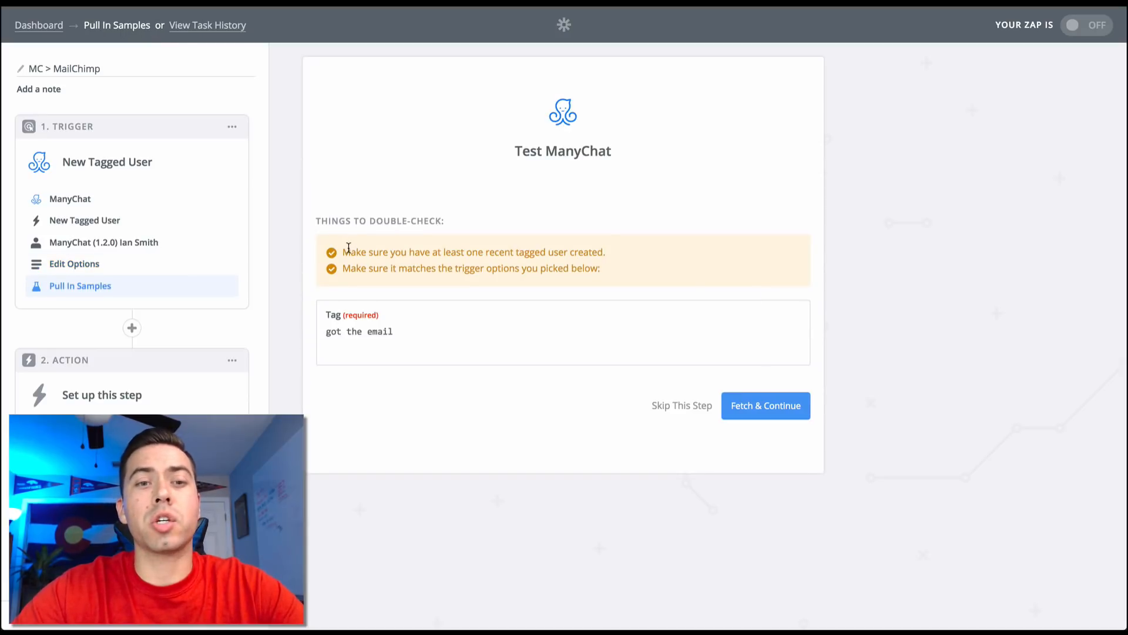
- Test the ManyChat trigger by fetching a sample tagged user and continue to the action setup
drag(344, 251, 624, 261)
click(623, 261)
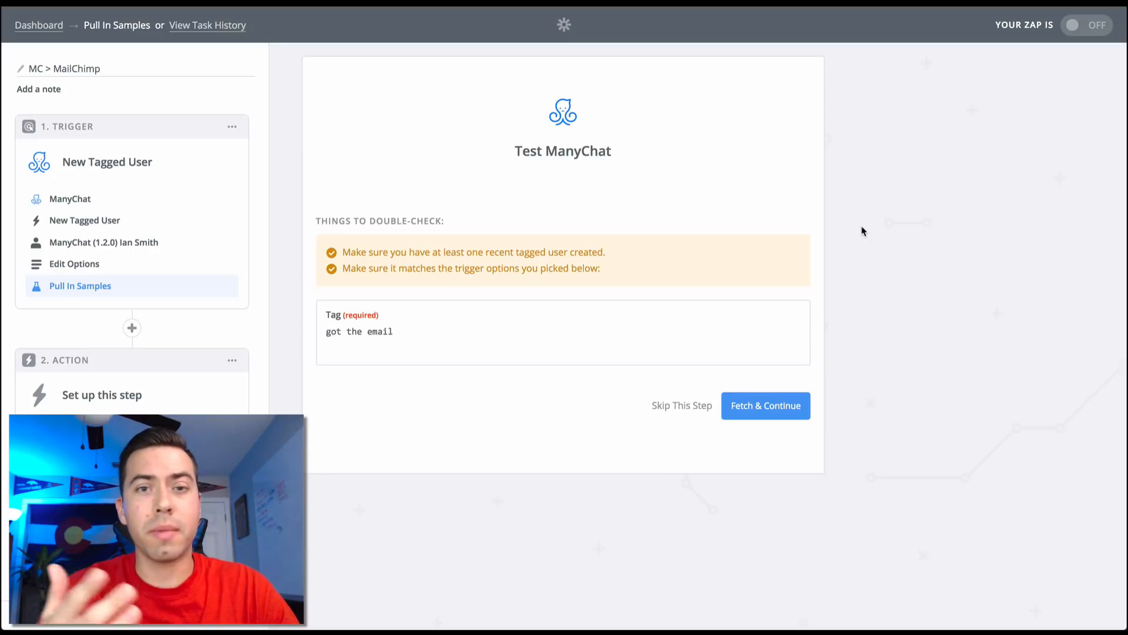
click(772, 416)
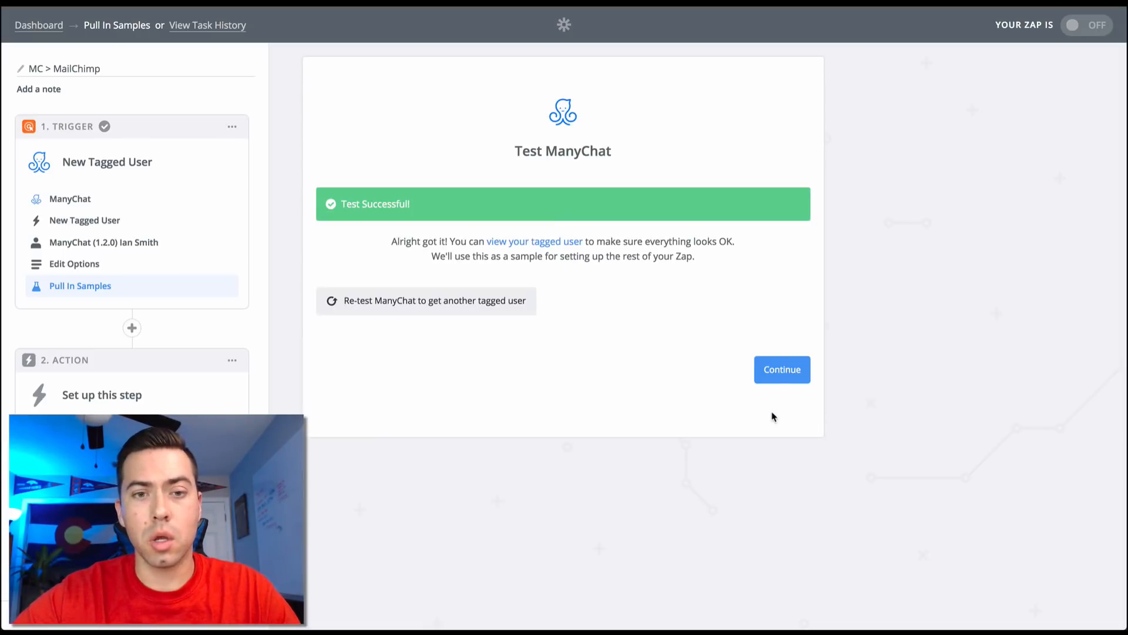
click(770, 369)
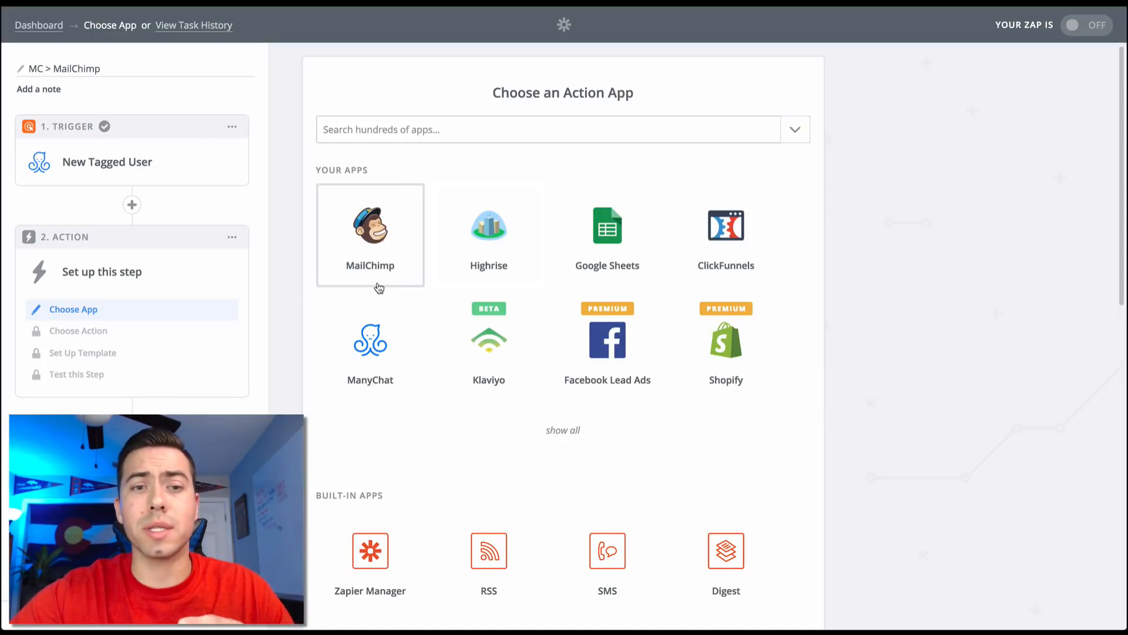
- Set the action to MailChimp Add/Update Subscriber using the Evolve Media account
click(372, 238)
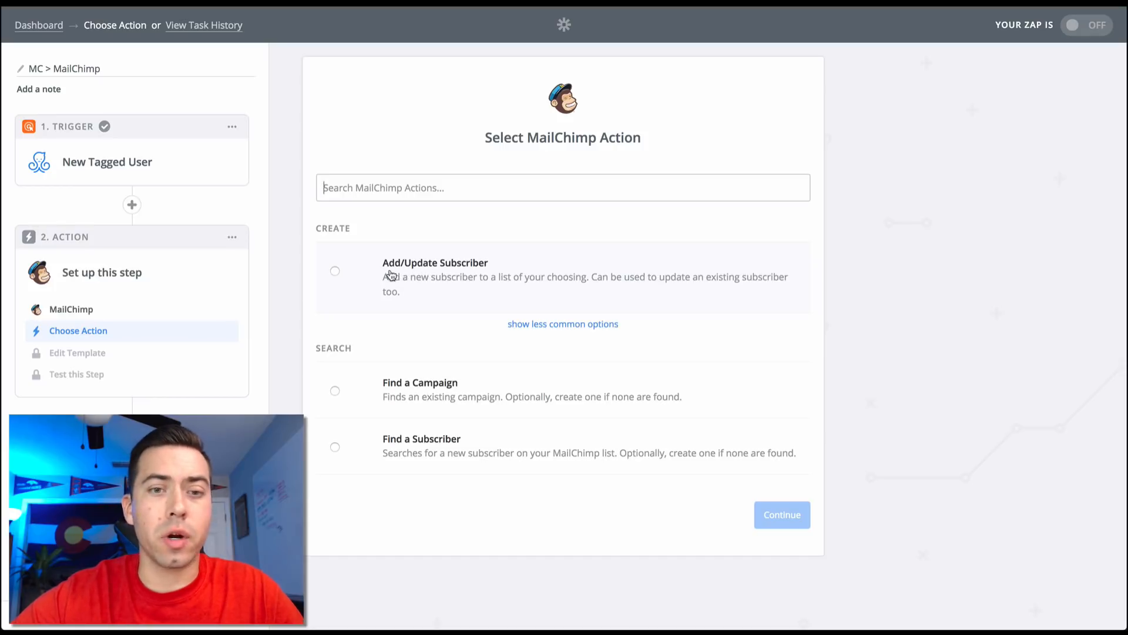
click(414, 273)
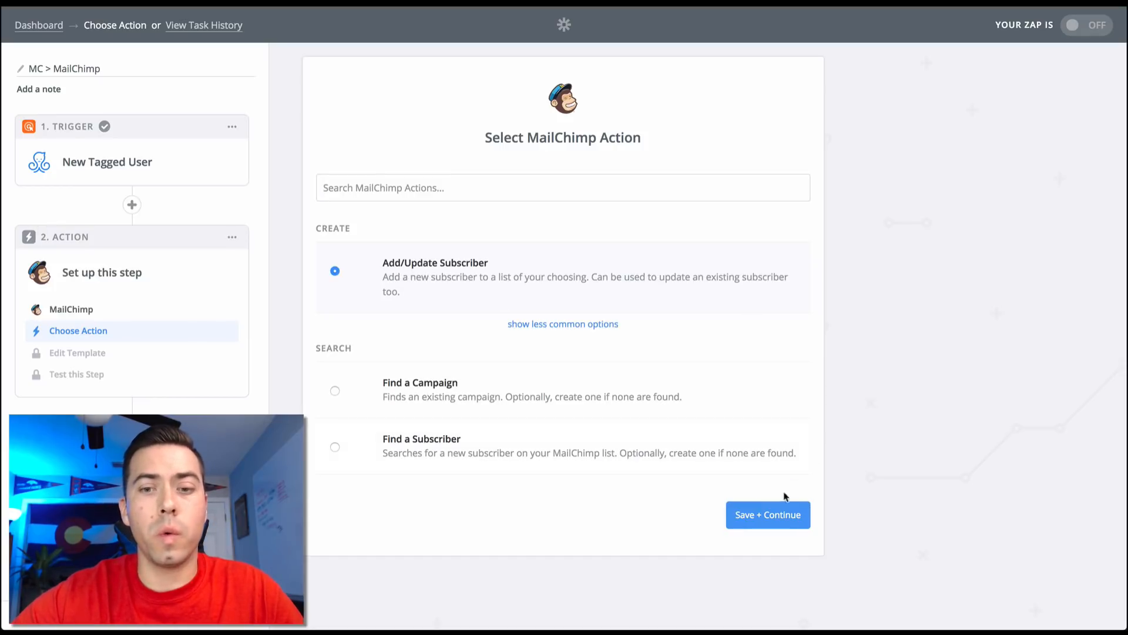
click(765, 525)
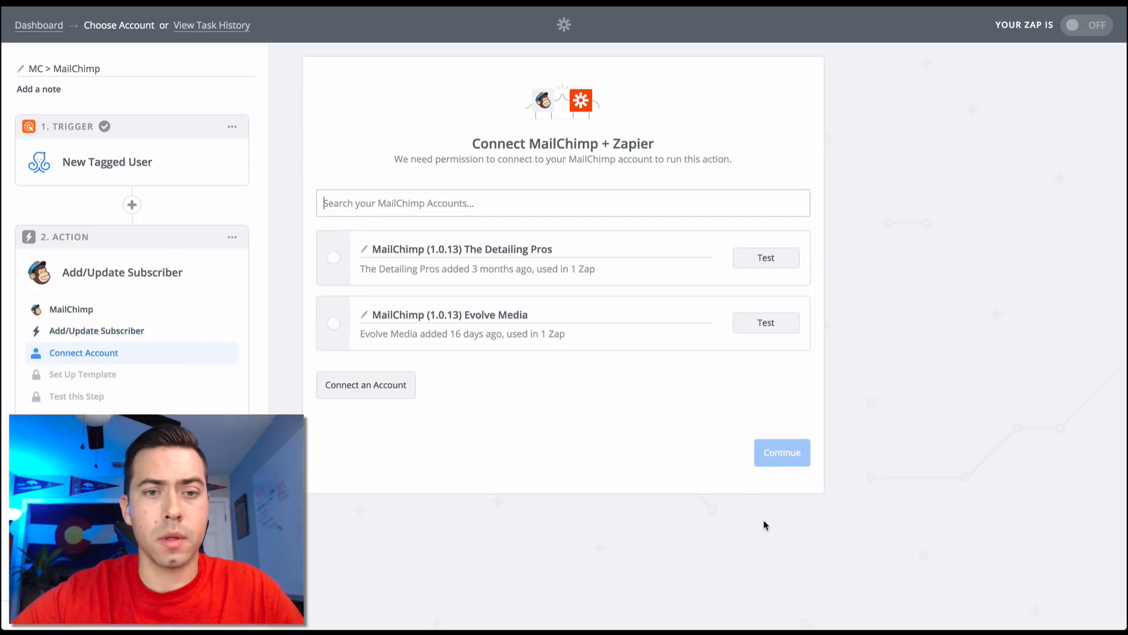
click(334, 325)
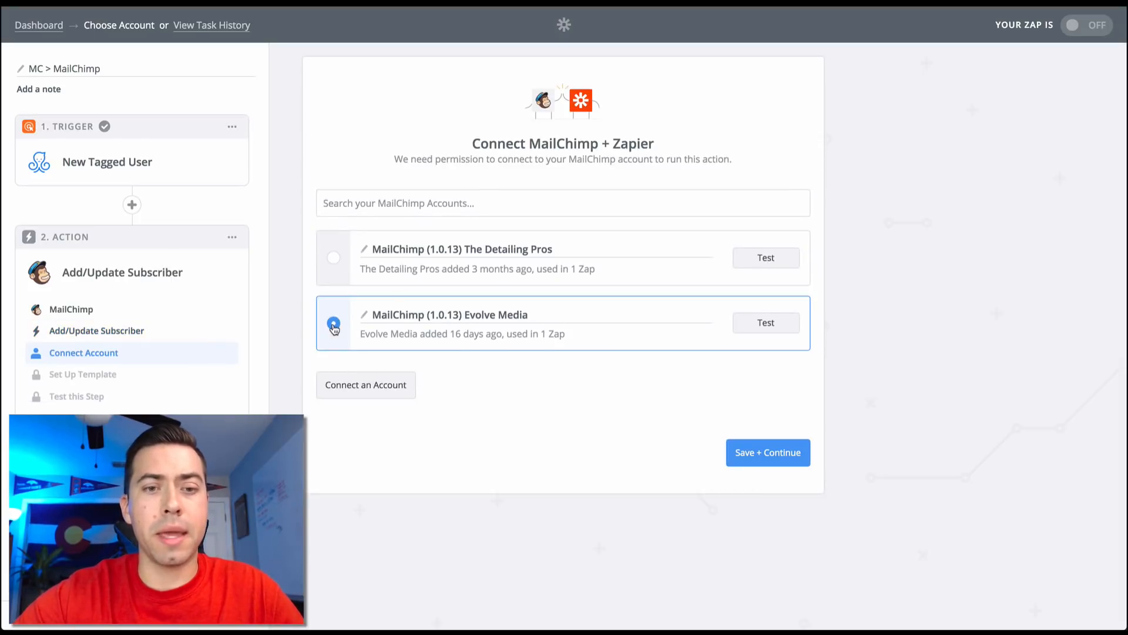
click(778, 458)
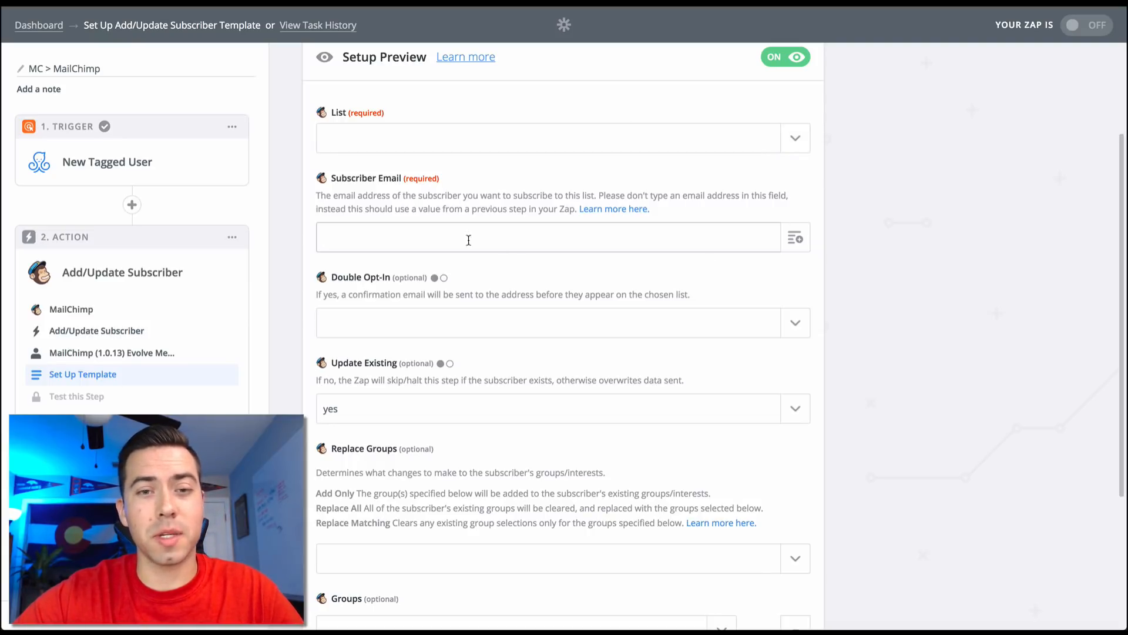
- Search the trigger fields for "email" and map Subscriber Email to User Custom Fields Email 2
drag(333, 178, 441, 180)
click(473, 191)
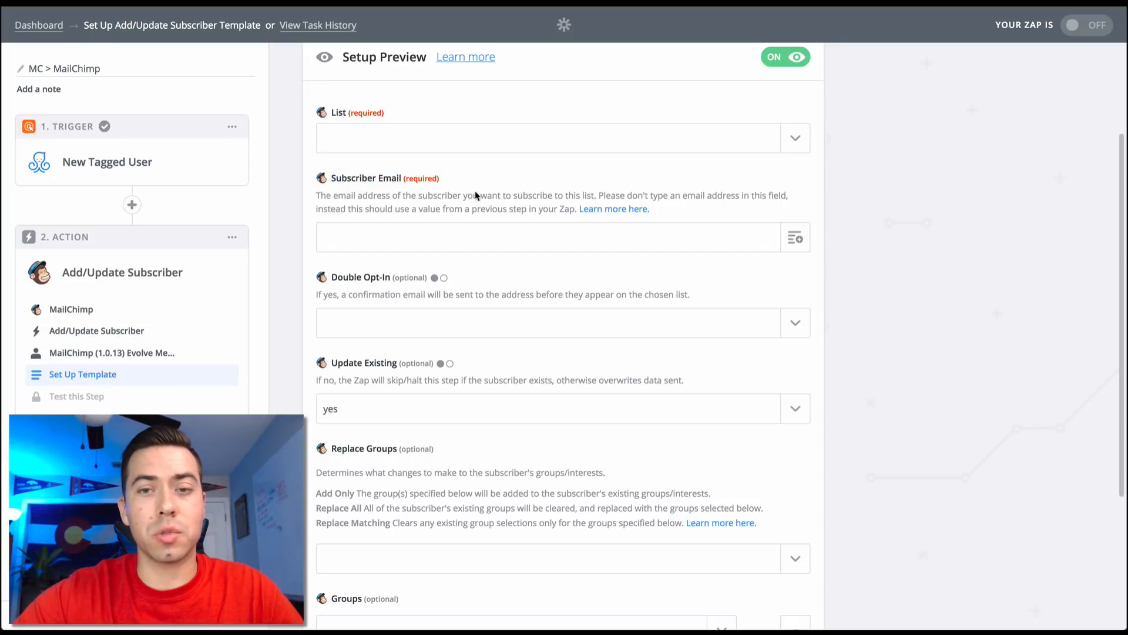
click(801, 243)
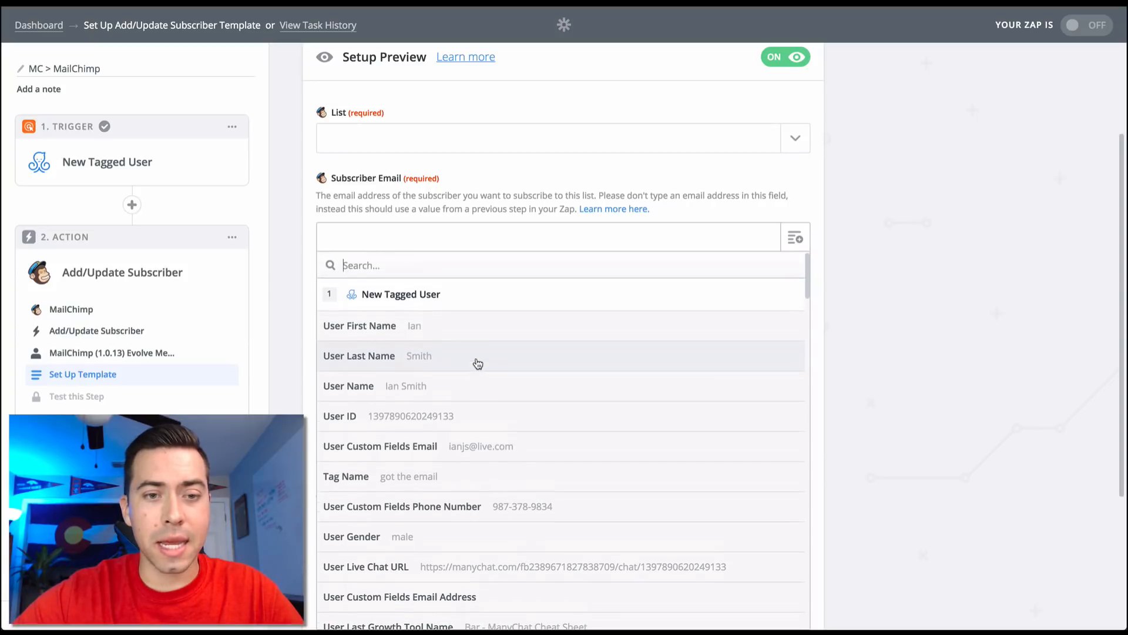
click(425, 265)
text(email)
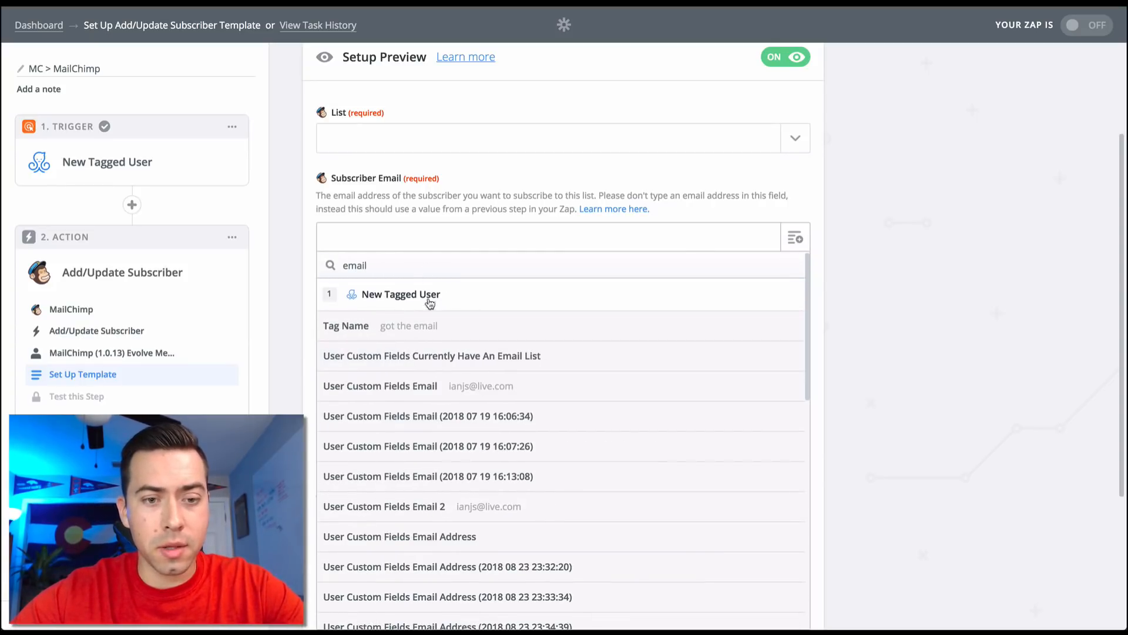
scroll(368, 360, down, 1)
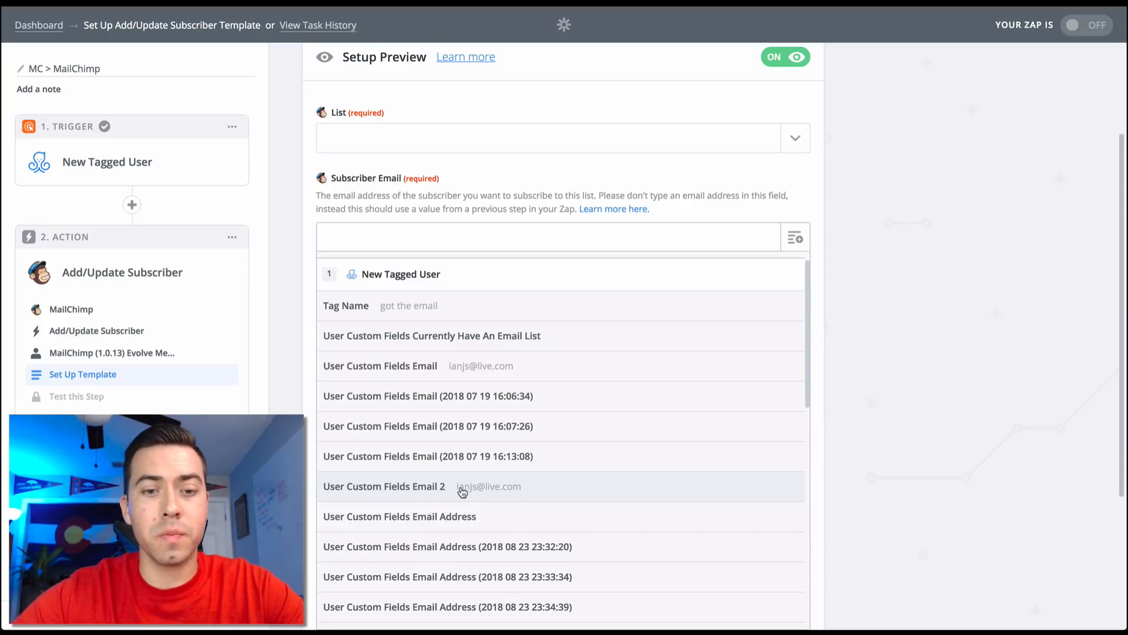
click(497, 492)
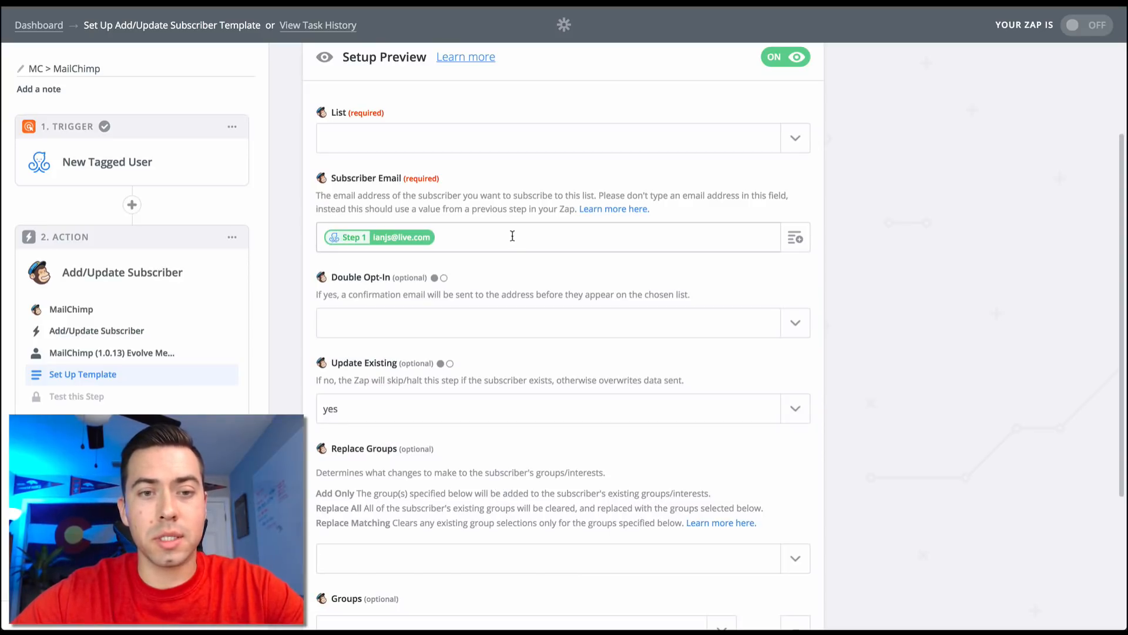
- Set Double Opt-In to no in the MailChimp subscriber template
scroll(432, 275, down, 1)
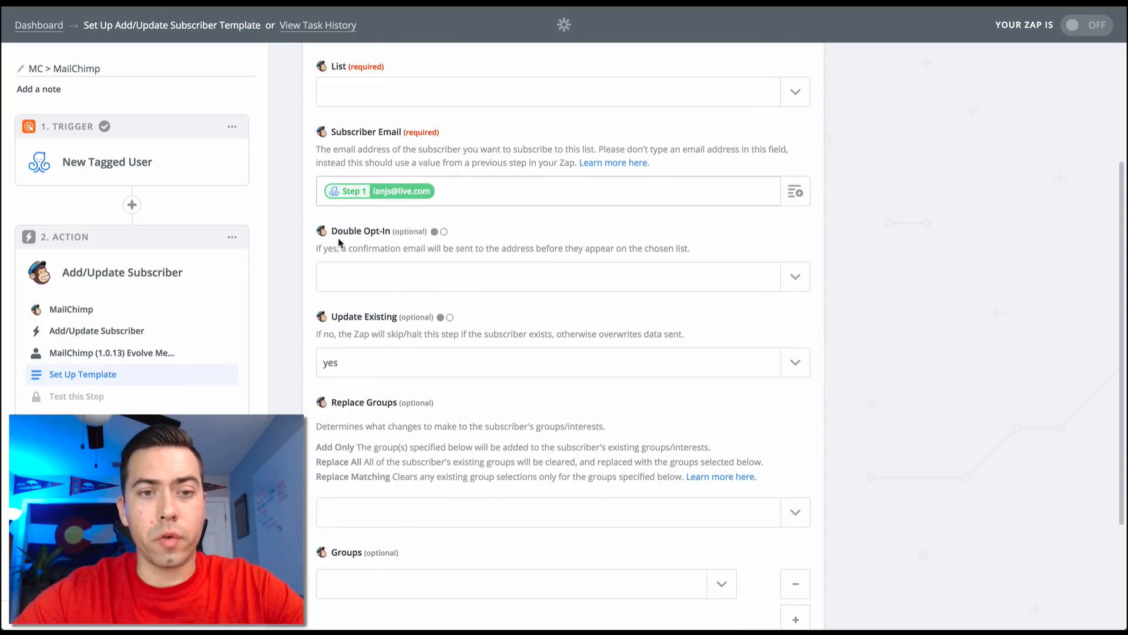
click(800, 276)
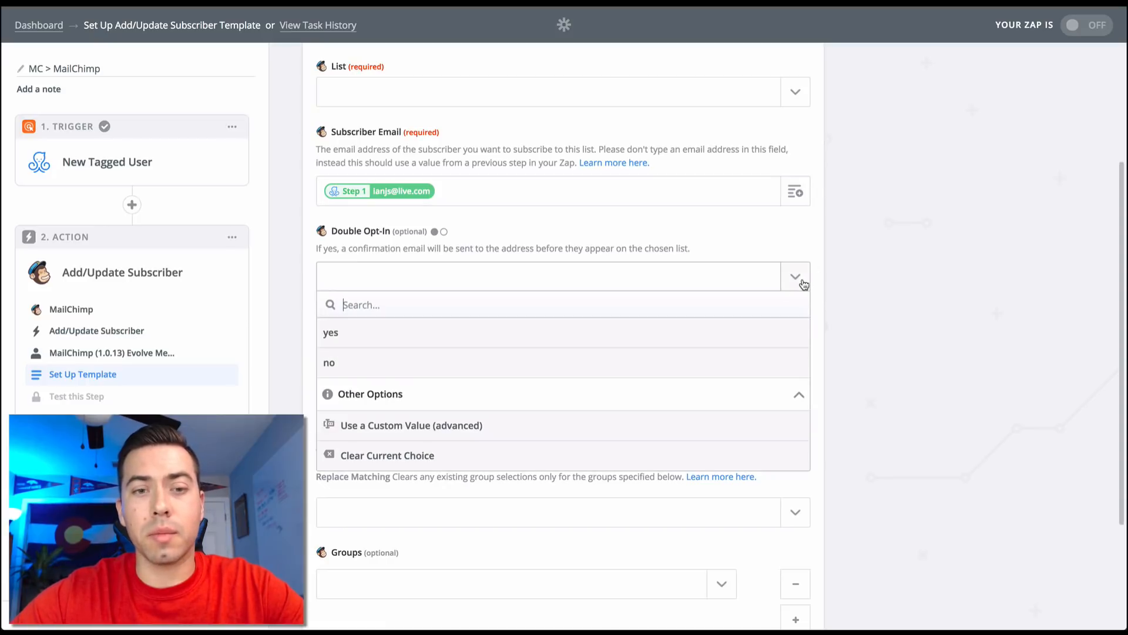
click(378, 363)
scroll(563, 329, down, 3)
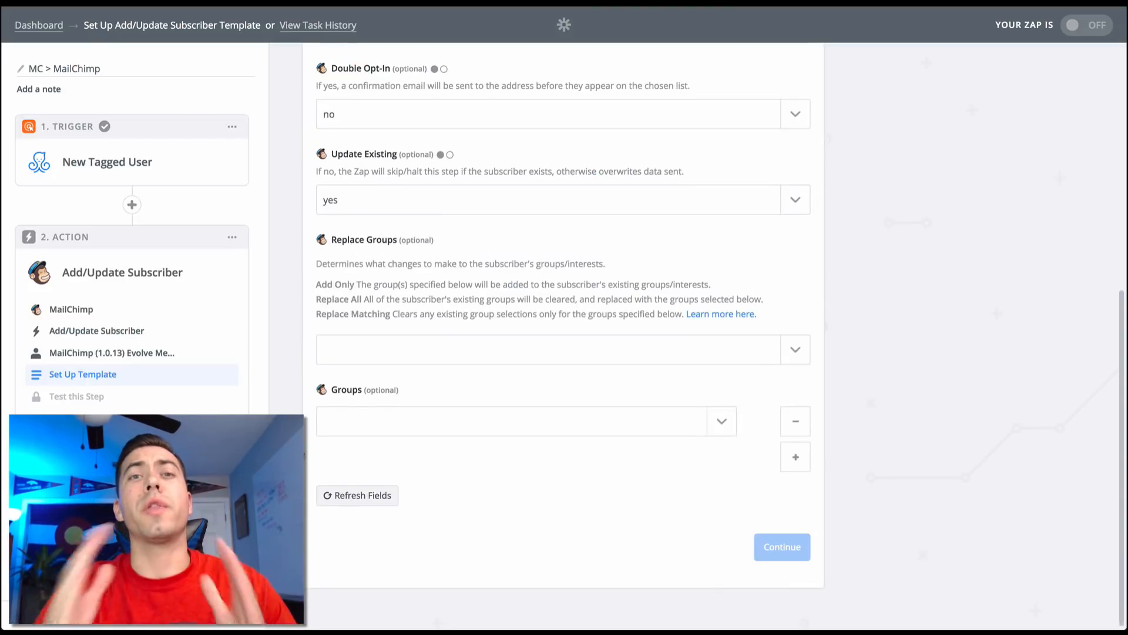